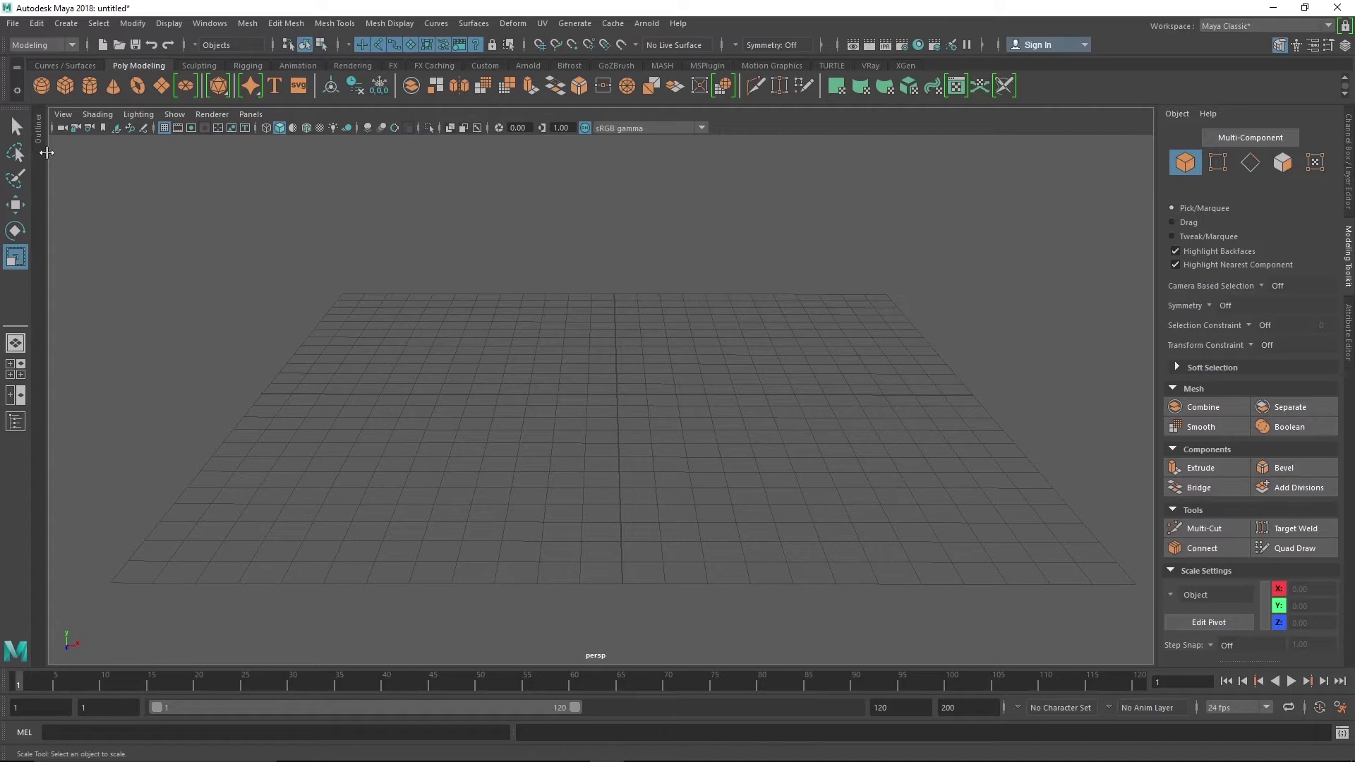
# Step: Create a polygon cylinder at the grid centre, scaled uniformly to about 3.86, and select it
pyautogui.click(82, 88)
pyautogui.moveTo(615, 397); pyautogui.dragTo(699, 413)
pyautogui.click(777, 425)
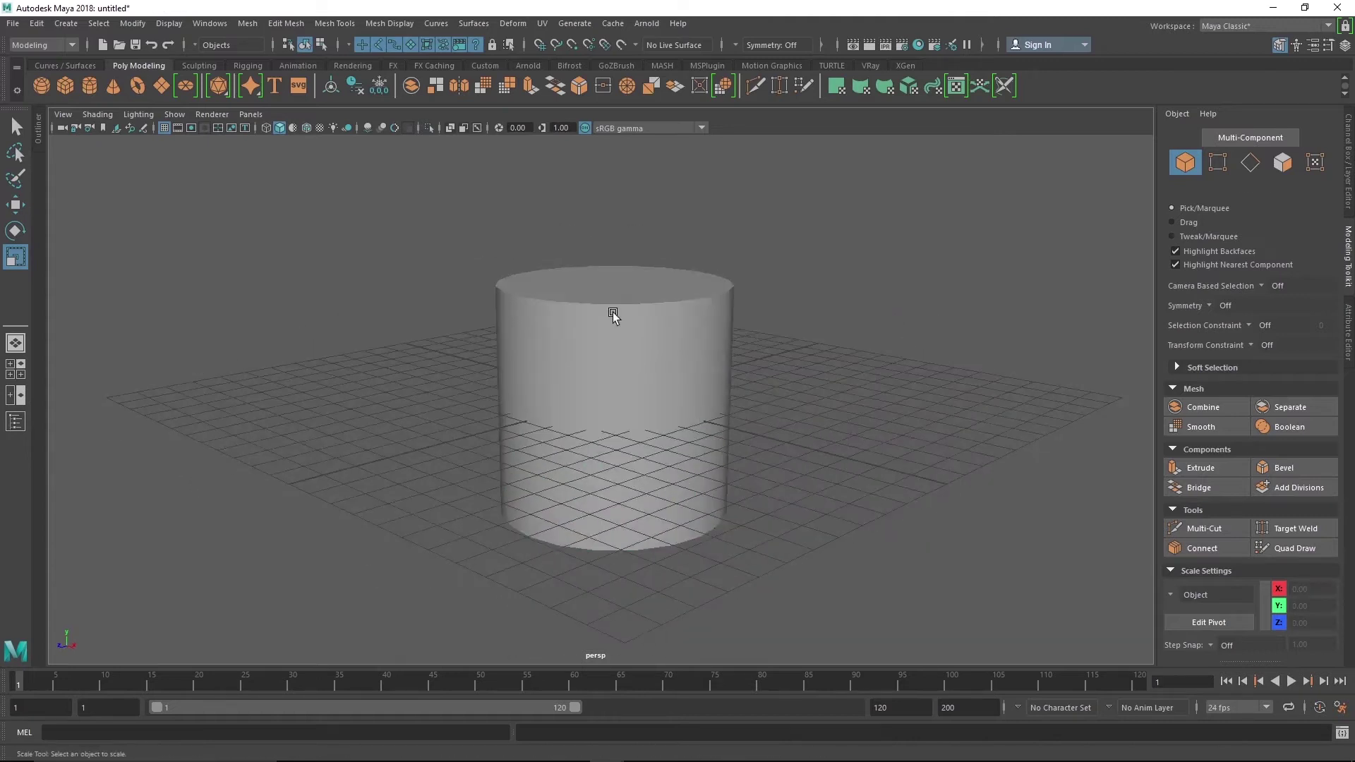
pyautogui.click(613, 312)
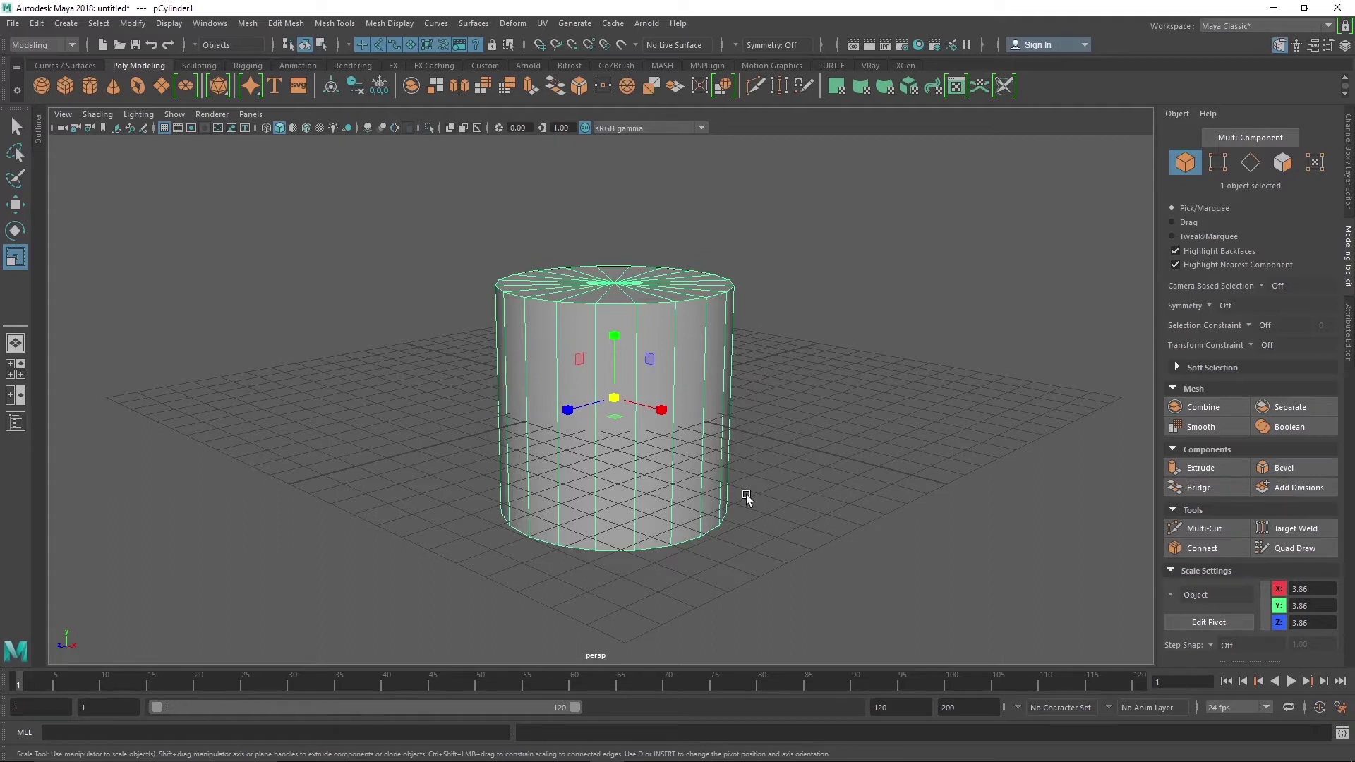
# Step: Switch to vertex selection and try scaling all the vertices of the cylinder's top cap uniformly
pyautogui.press('F9')
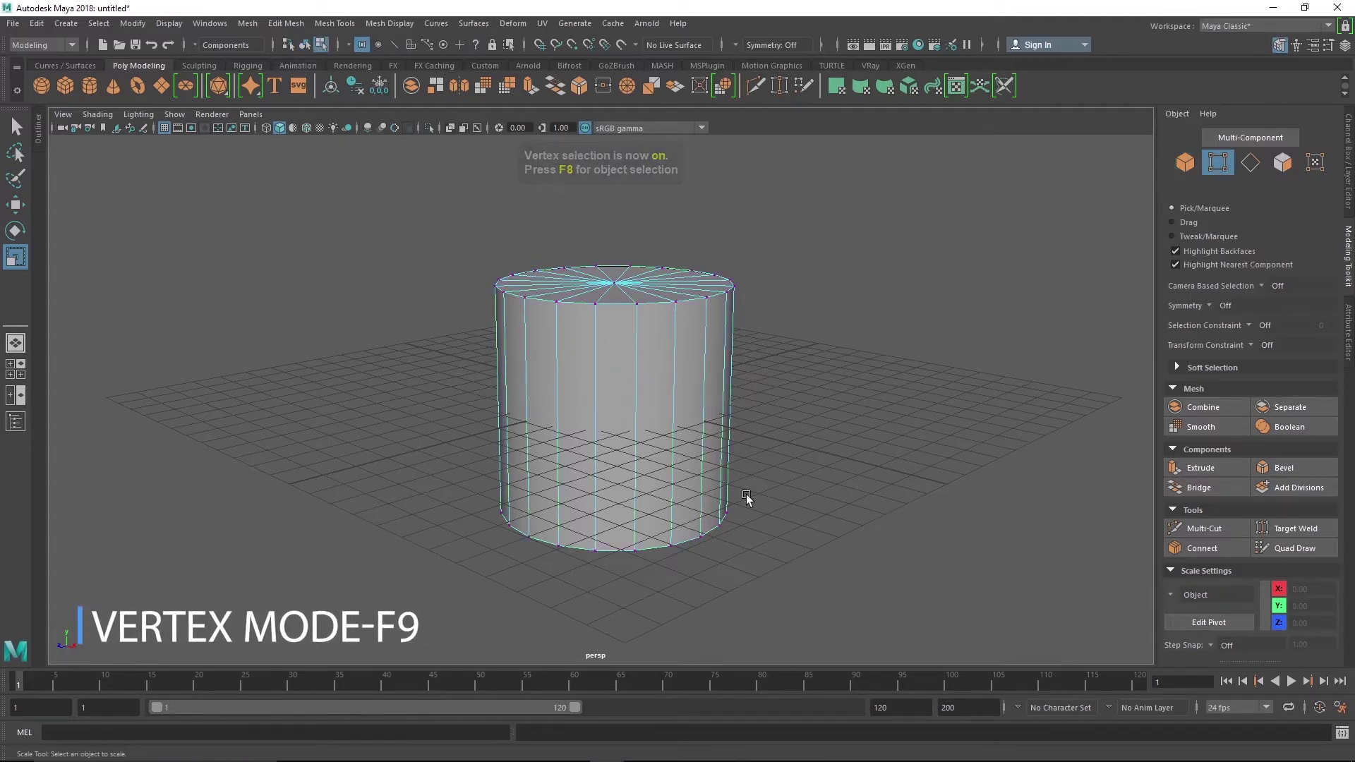
pyautogui.scroll(3, 569, 286)
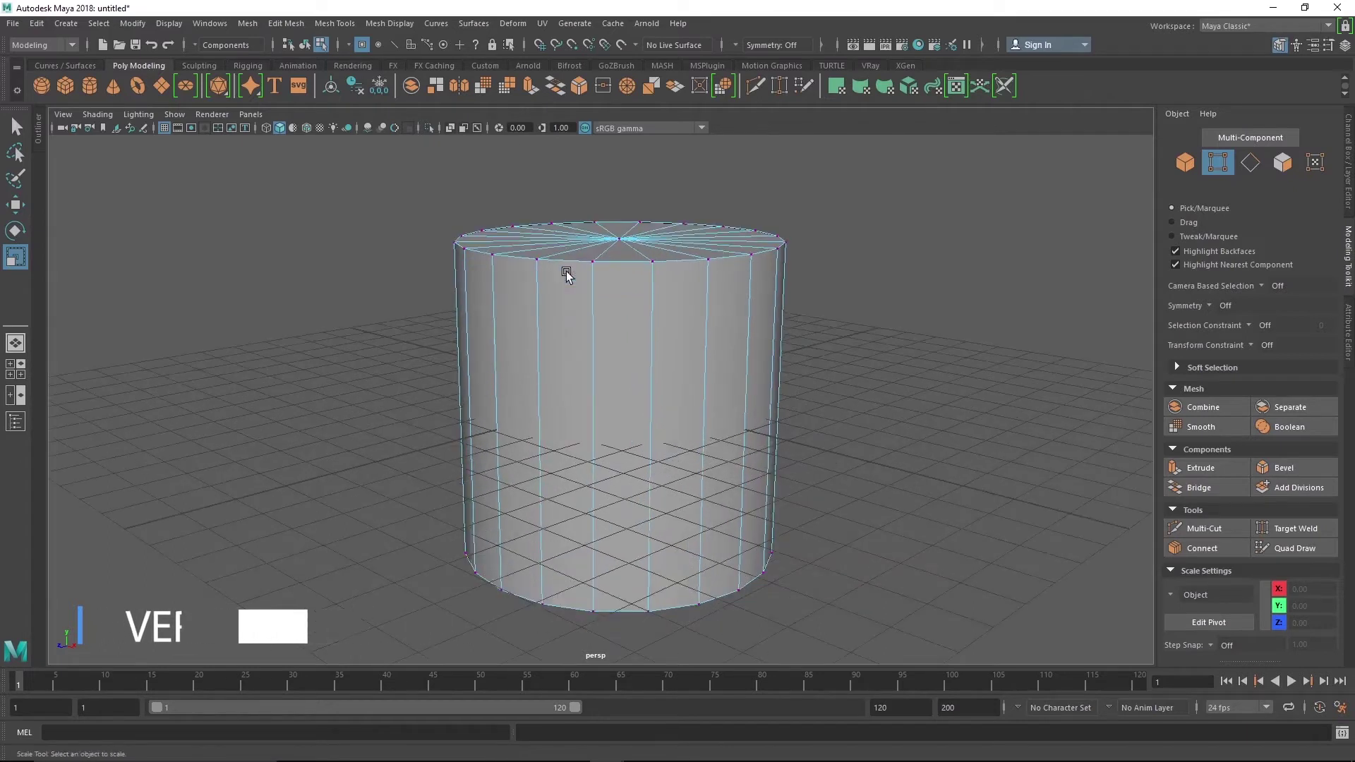
pyautogui.scroll(3, 599, 302)
pyautogui.keyDown('alt'); pyautogui.moveTo(604, 305); pyautogui.dragTo(590, 345); pyautogui.keyUp('alt')
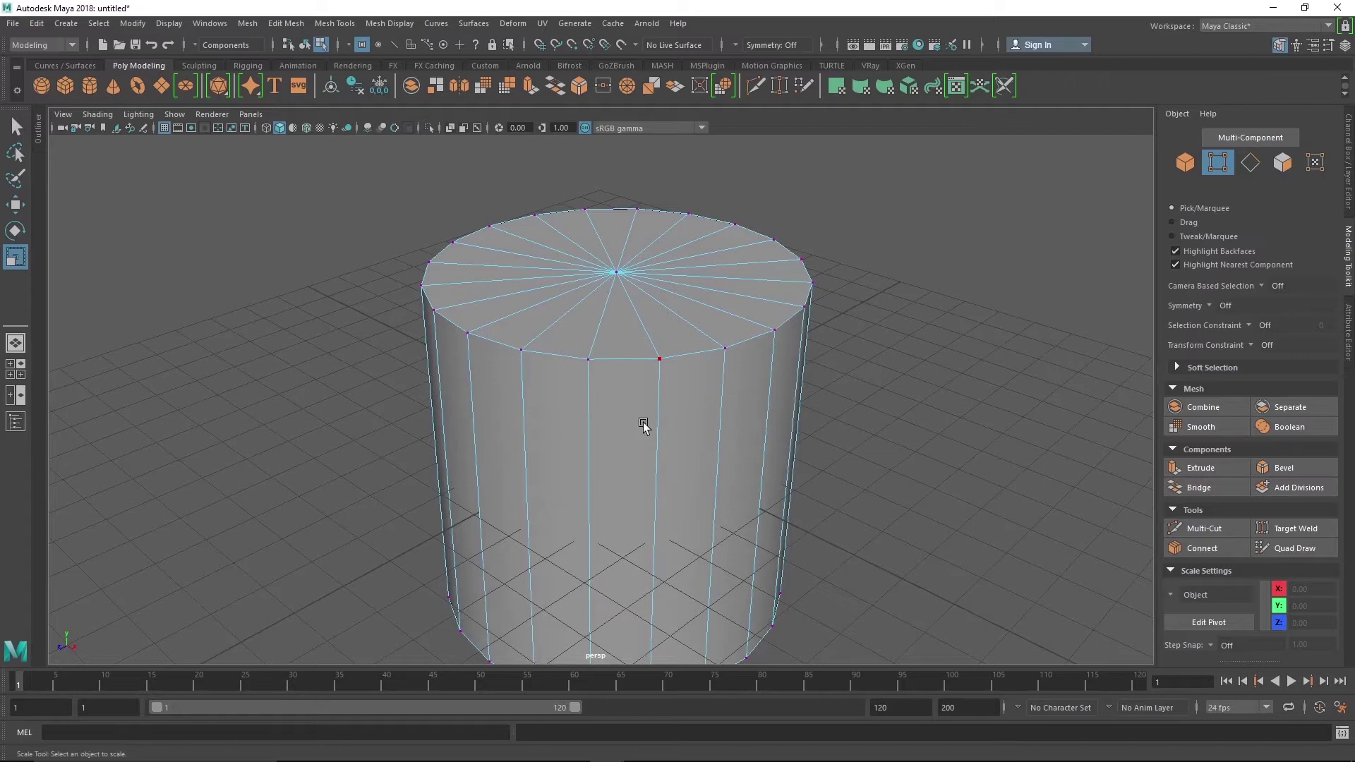
pyautogui.scroll(-3, 643, 424)
pyautogui.scroll(4, 652, 402)
pyautogui.keyDown('alt'); pyautogui.moveTo(725, 379); pyautogui.dragTo(837, 307); pyautogui.keyUp('alt')
pyautogui.moveTo(888, 194); pyautogui.dragTo(433, 309)
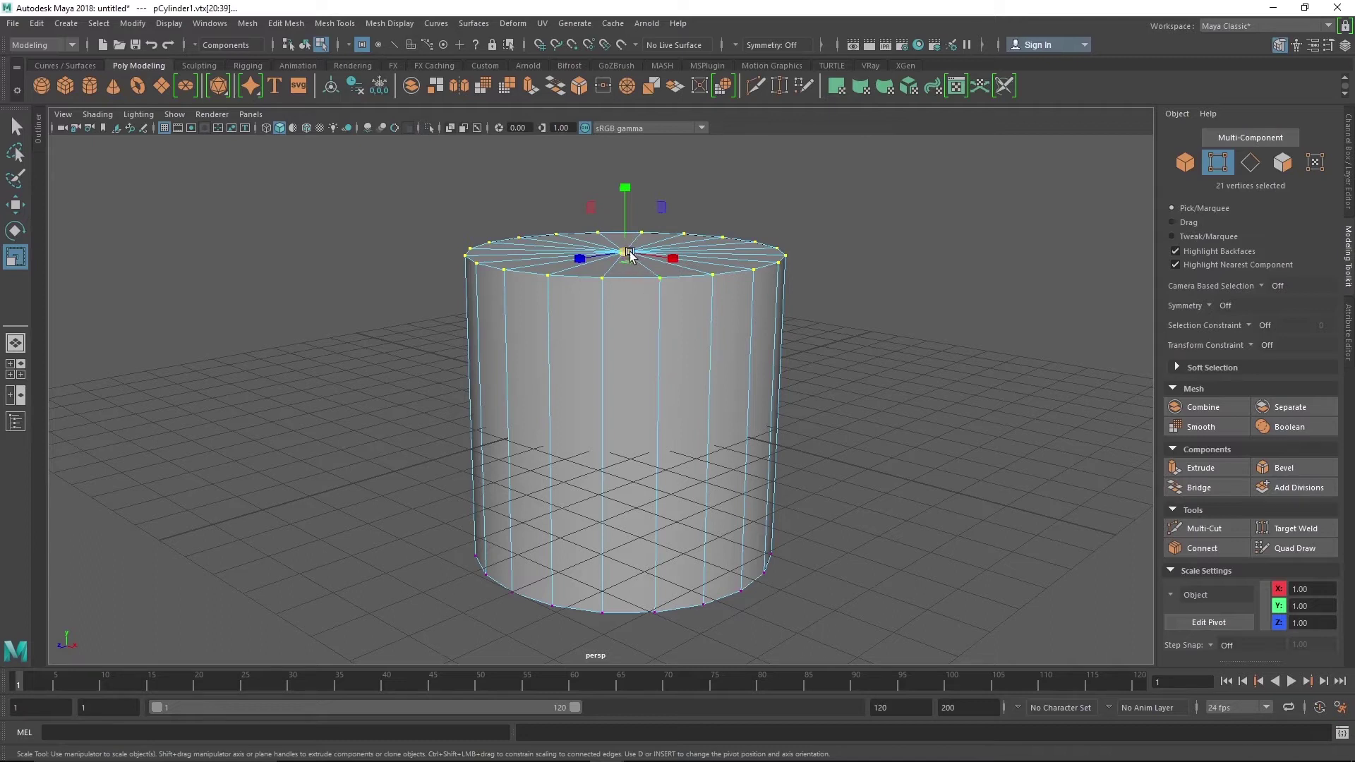
pyautogui.moveTo(627, 253); pyautogui.dragTo(714, 412)
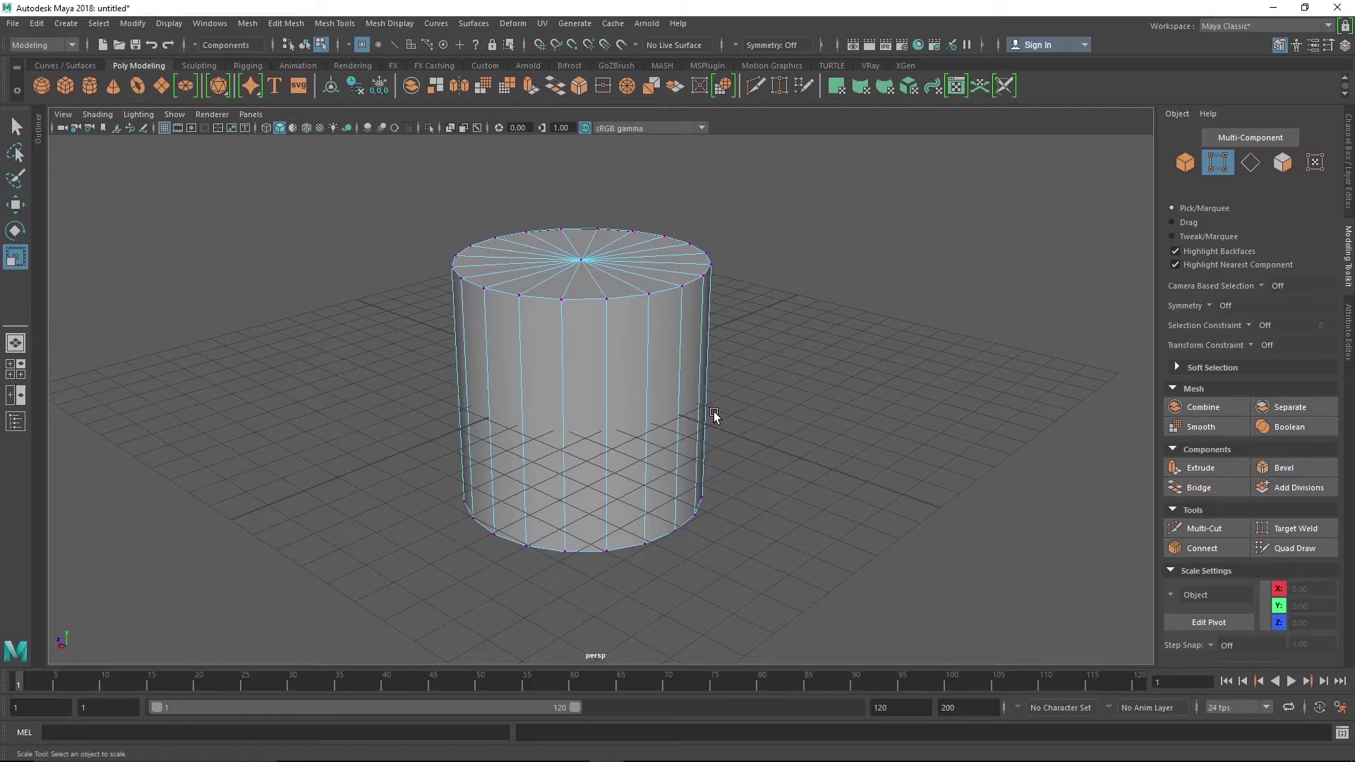
# Step: Switch to edge selection and try moving one vertical side edge, and scaling it along its length
pyautogui.press('F10')
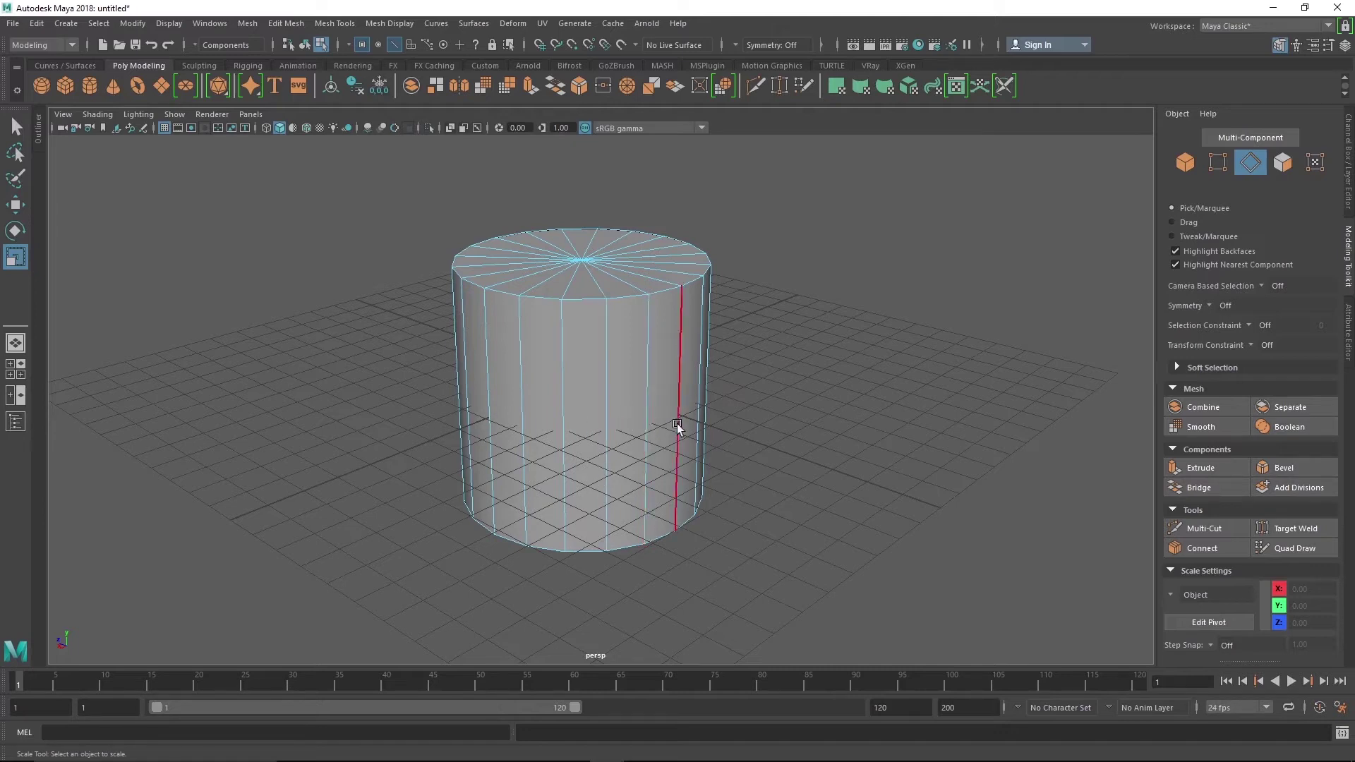
pyautogui.click(647, 402)
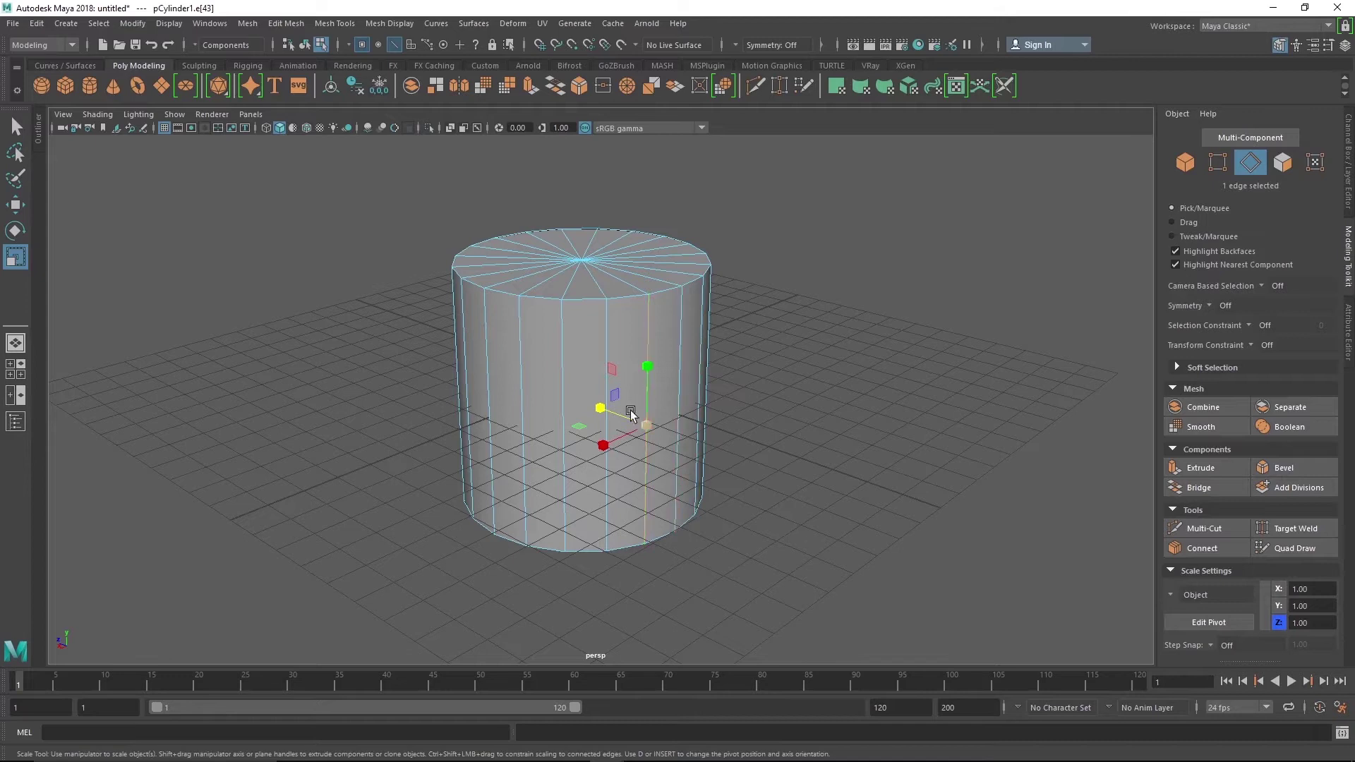
pyautogui.scroll(2, 648, 443)
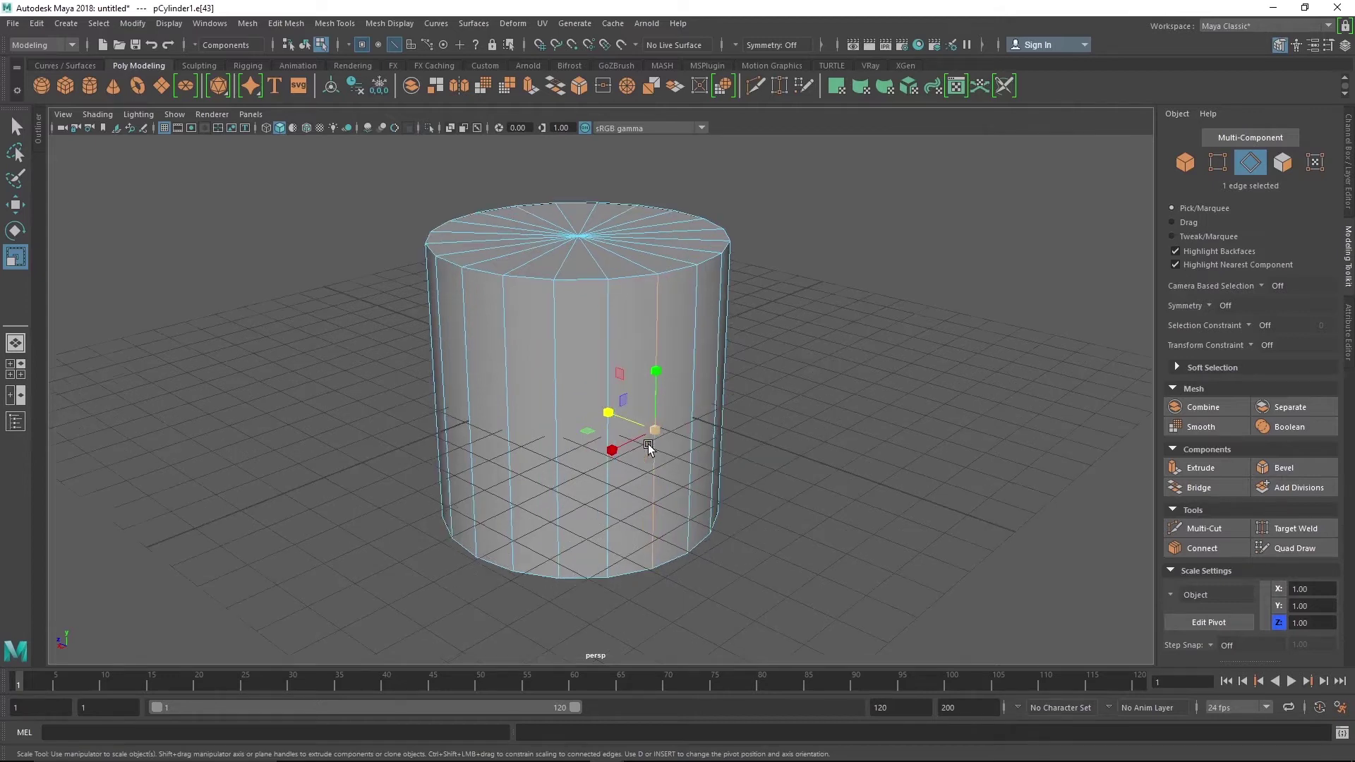
pyautogui.press('w')
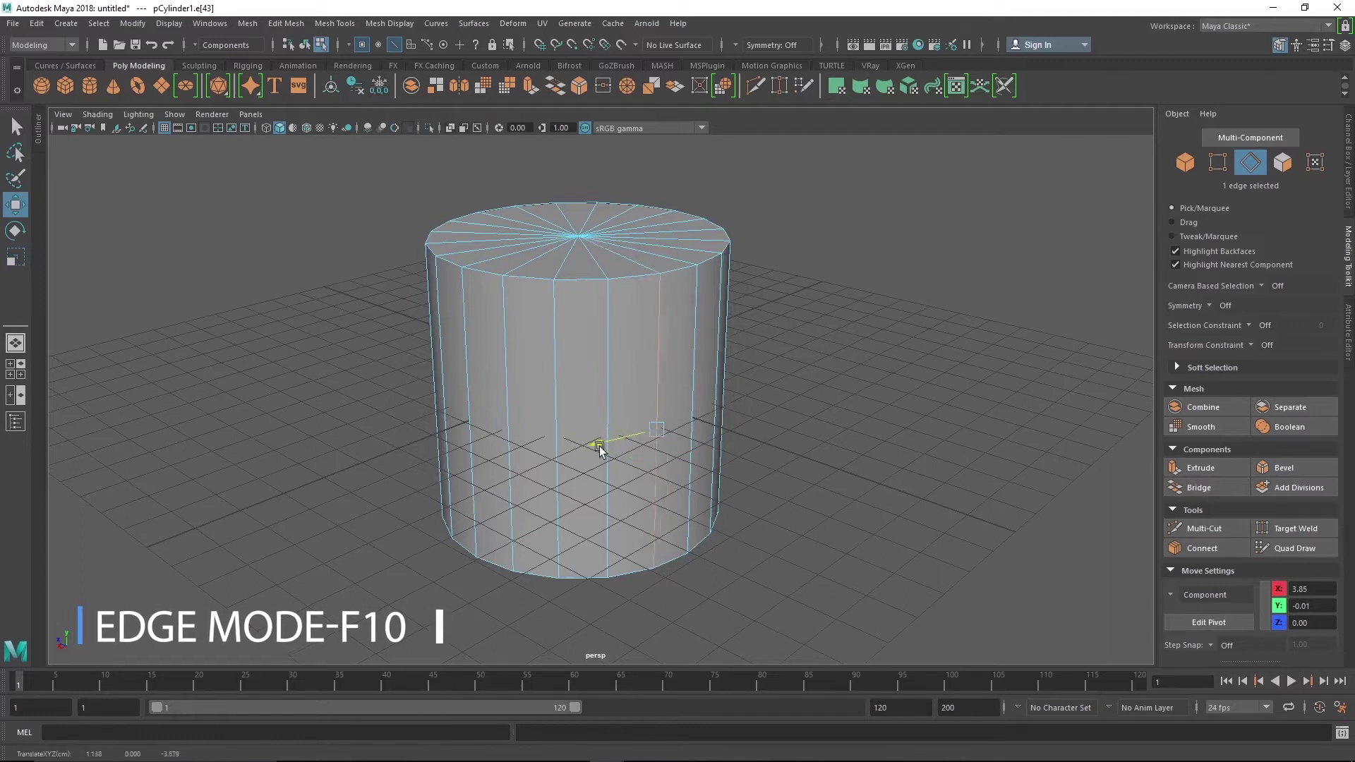
pyautogui.moveTo(607, 452); pyautogui.dragTo(604, 458)
pyautogui.hotkey('ctrl', 'z')
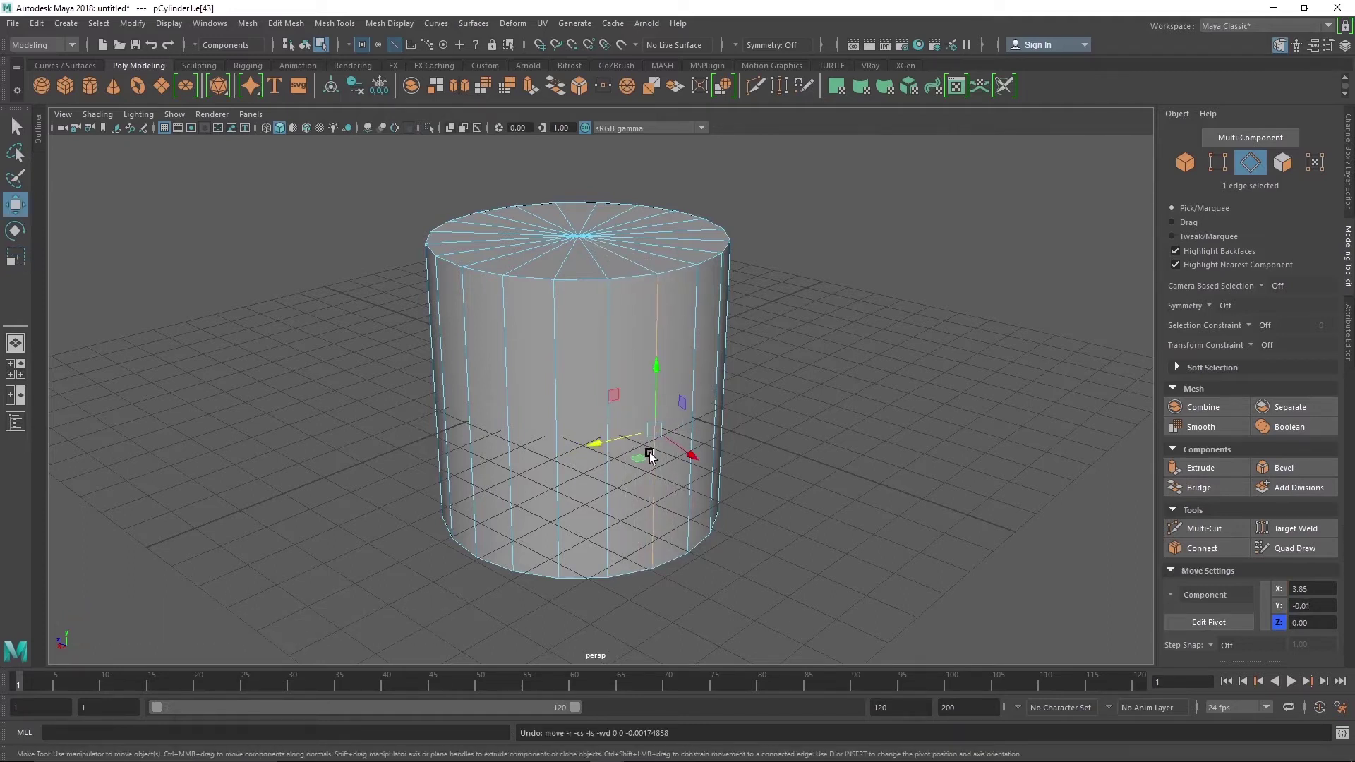
pyautogui.press('r')
pyautogui.moveTo(659, 369)
pyautogui.mouseDown()
pyautogui.moveTo(656, 303)
pyautogui.moveTo(653, 381)
pyautogui.moveTo(656, 357)
pyautogui.mouseUp()
pyautogui.hotkey('ctrl', 'z')
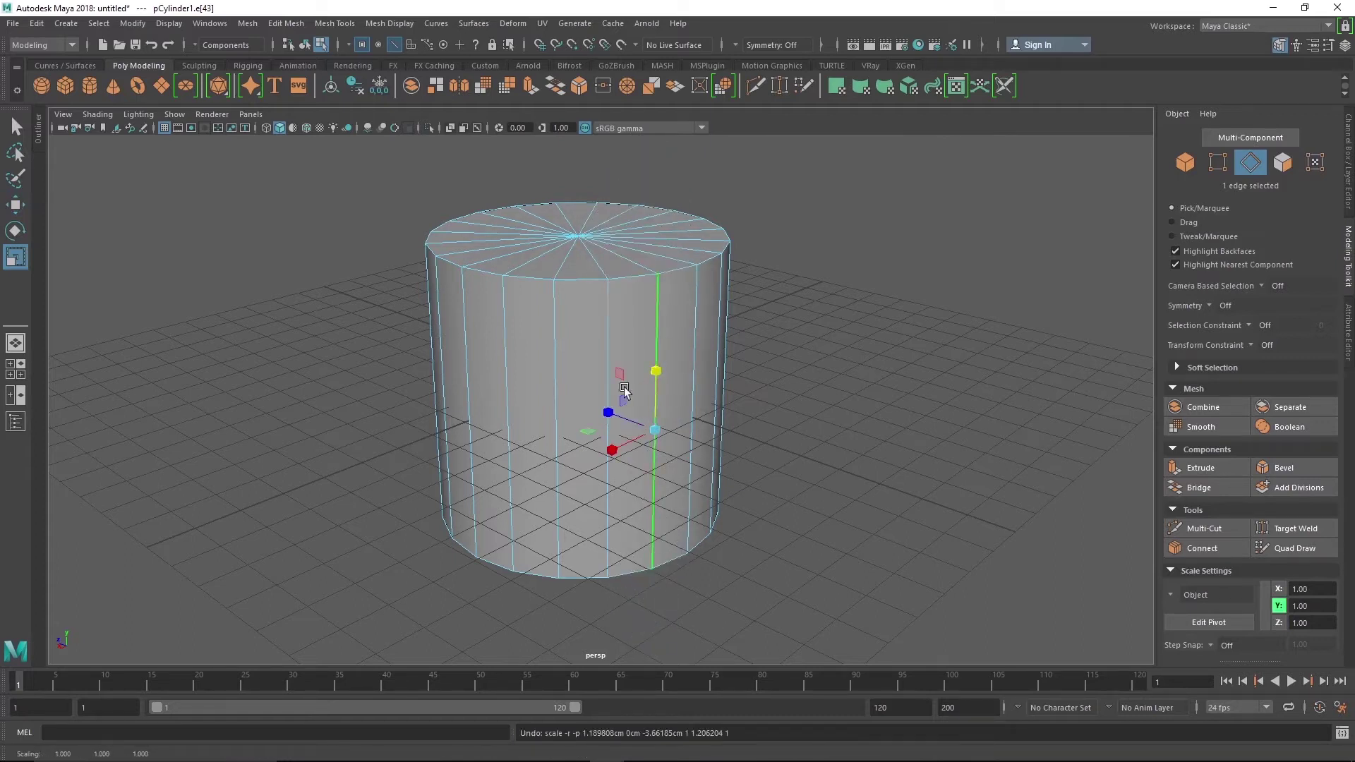
# Step: Select the complete ring of vertical side edges around the cylinder, starting from one side edge
pyautogui.click(605, 361)
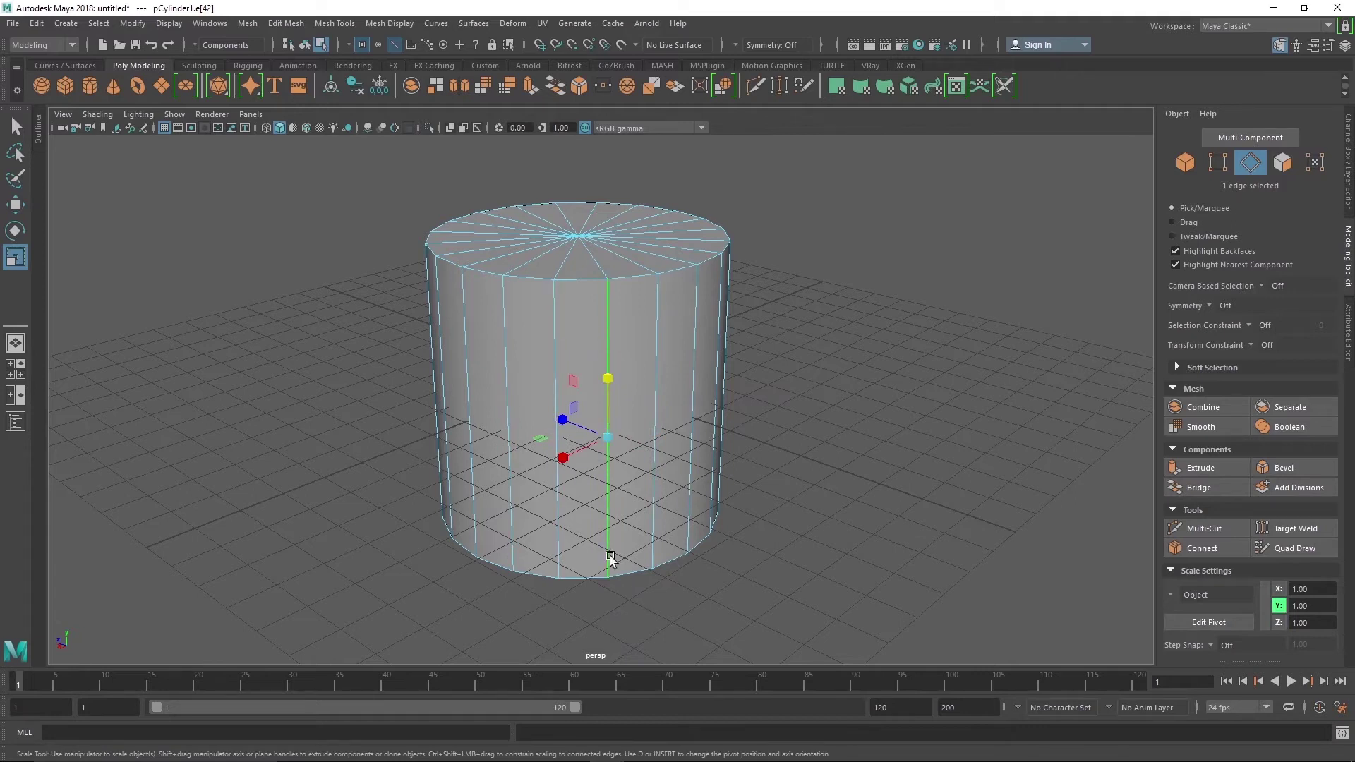
pyautogui.keyDown('shift'); pyautogui.doubleClick(650, 375); pyautogui.keyUp('shift')
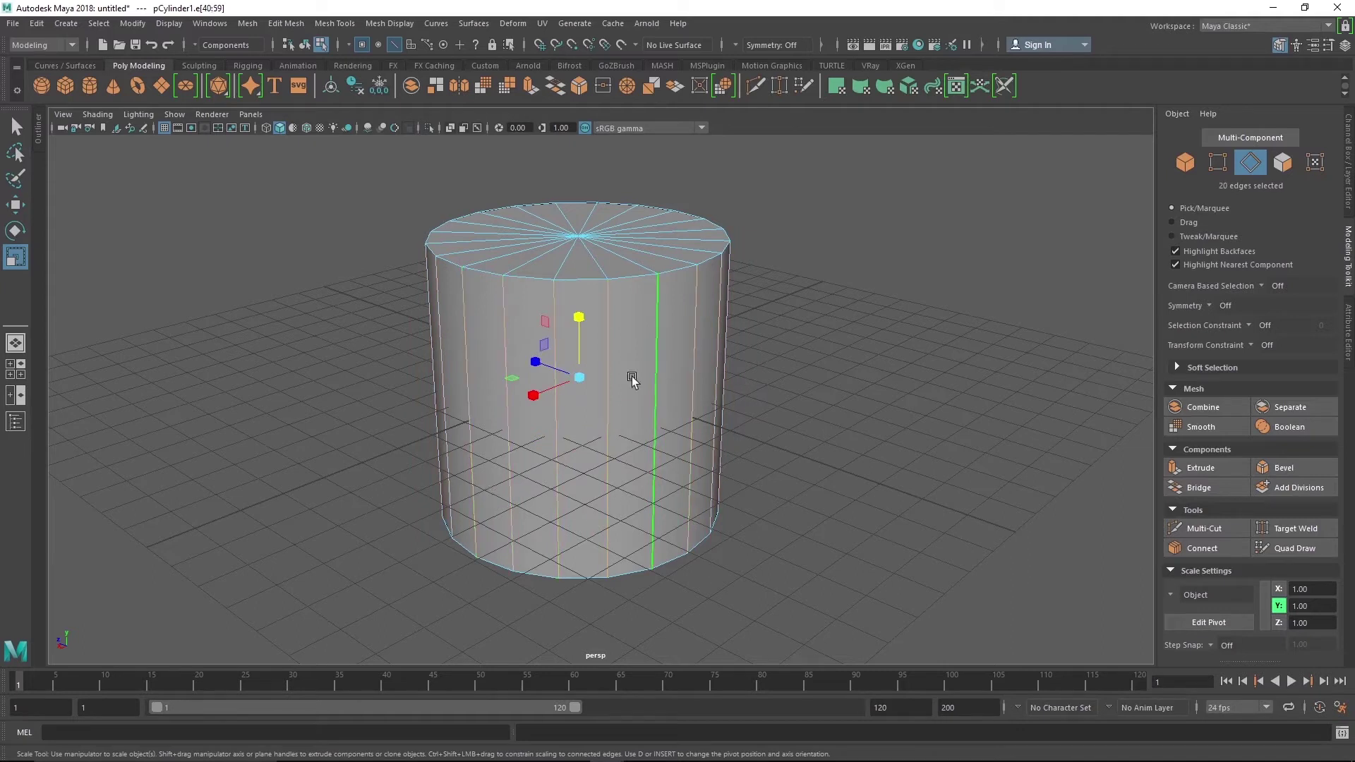
pyautogui.keyDown('alt'); pyautogui.moveTo(632, 375); pyautogui.dragTo(734, 471); pyautogui.keyUp('alt')
pyautogui.moveTo(632, 381); pyautogui.dragTo(675, 428)
pyautogui.scroll(3, 676, 428)
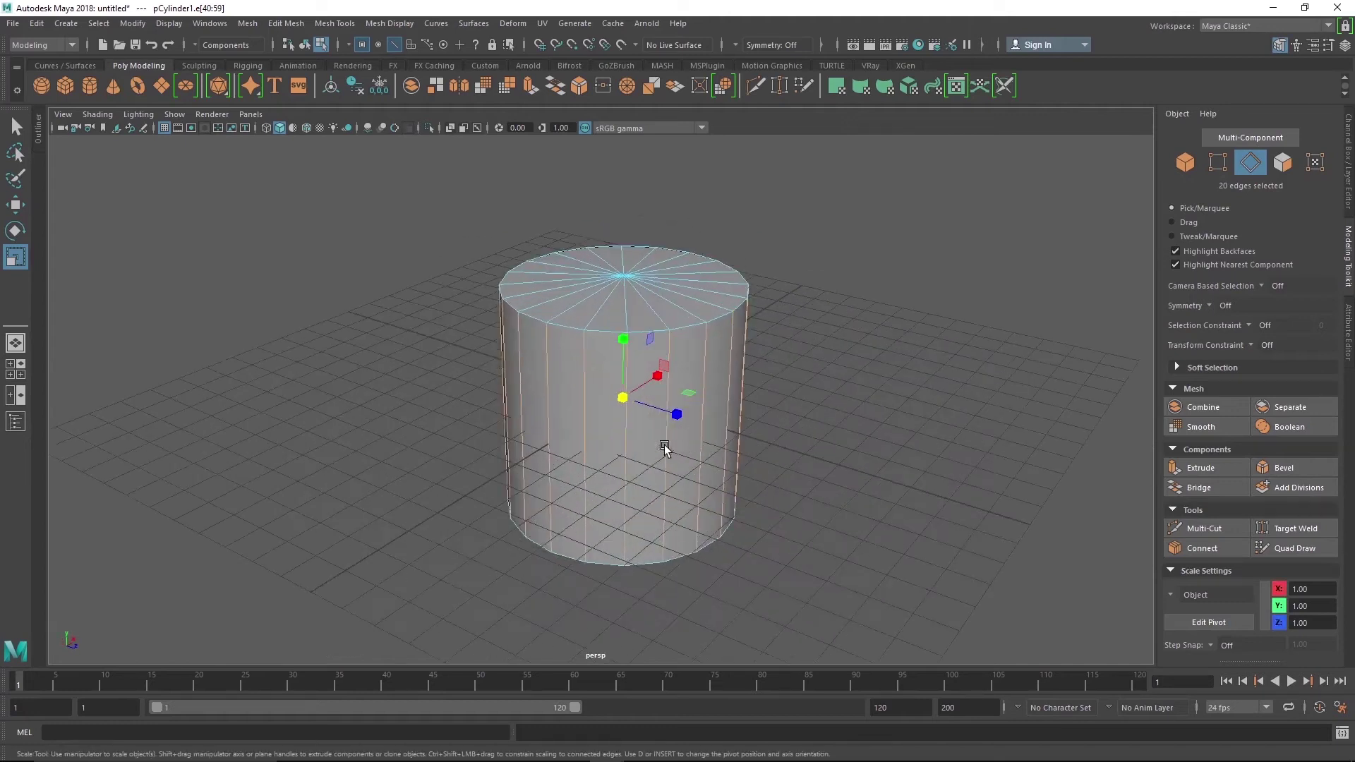
# Step: Try enlarging the top rim of the cylinder by selecting its whole edge loop and scaling it uniformly
pyautogui.click(832, 324)
pyautogui.click(711, 316)
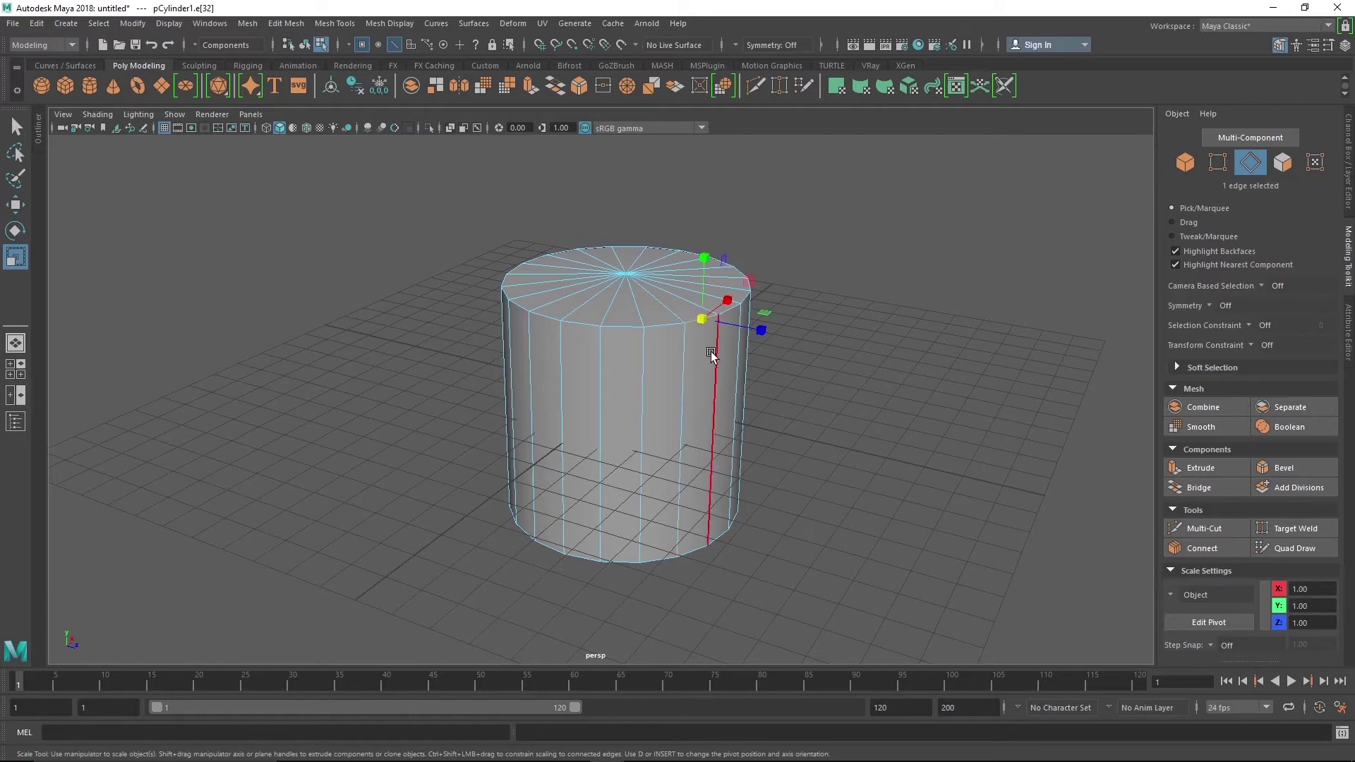
pyautogui.scroll(1, 715, 348)
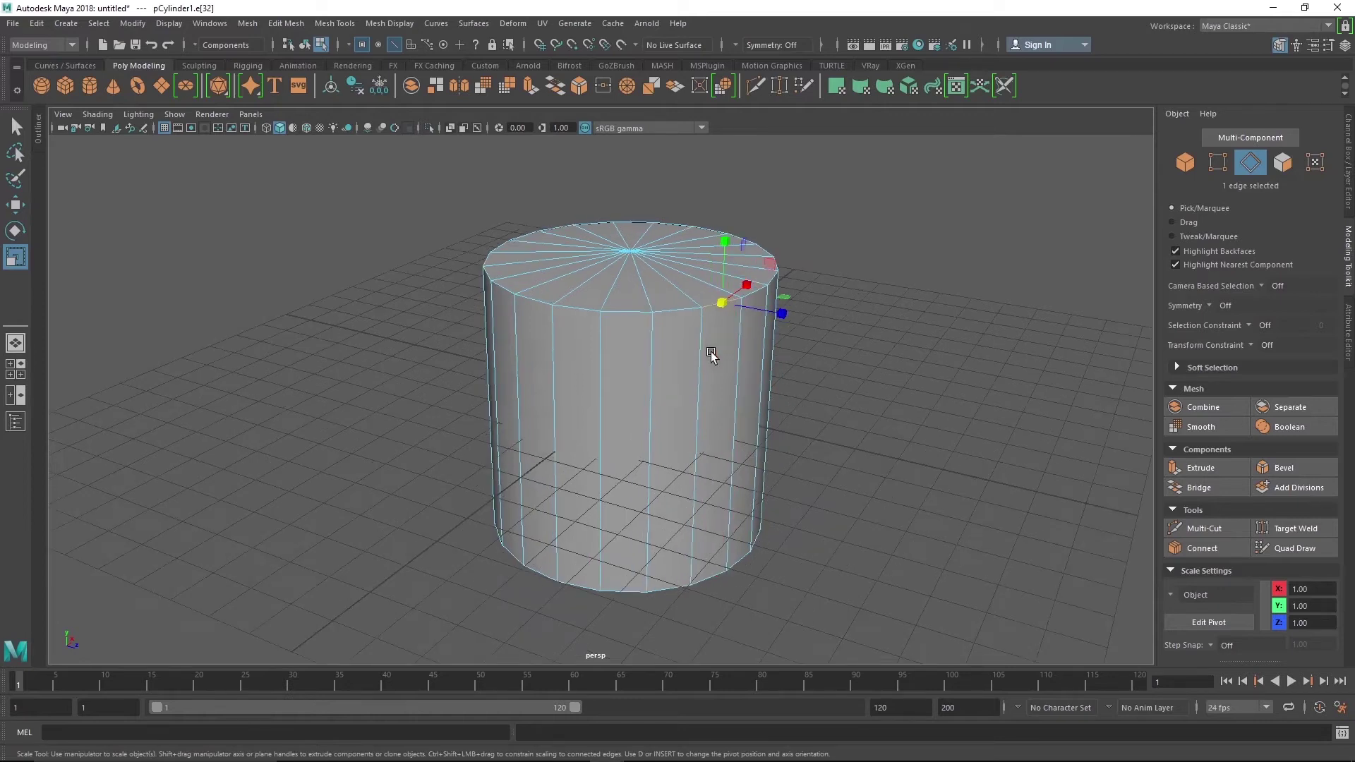
pyautogui.doubleClick(688, 311)
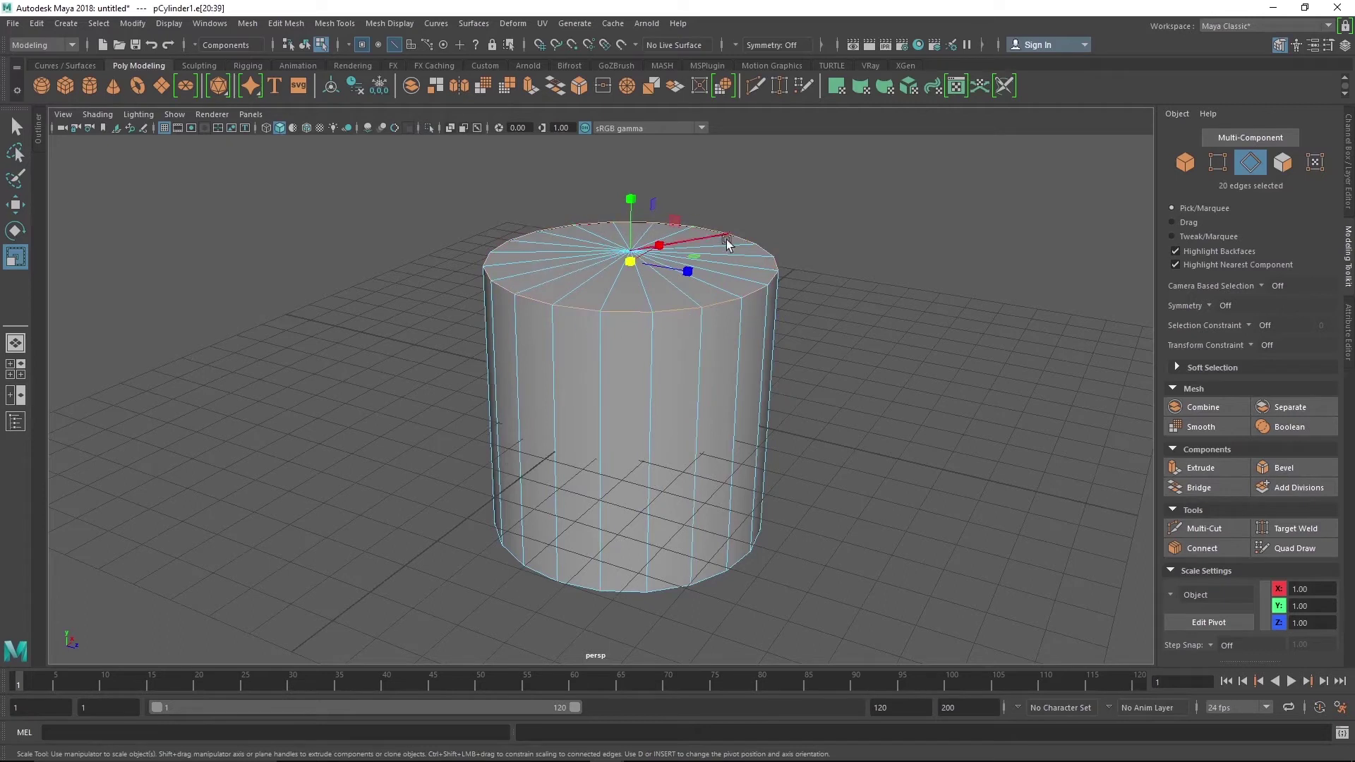
pyautogui.moveTo(633, 261); pyautogui.dragTo(682, 367)
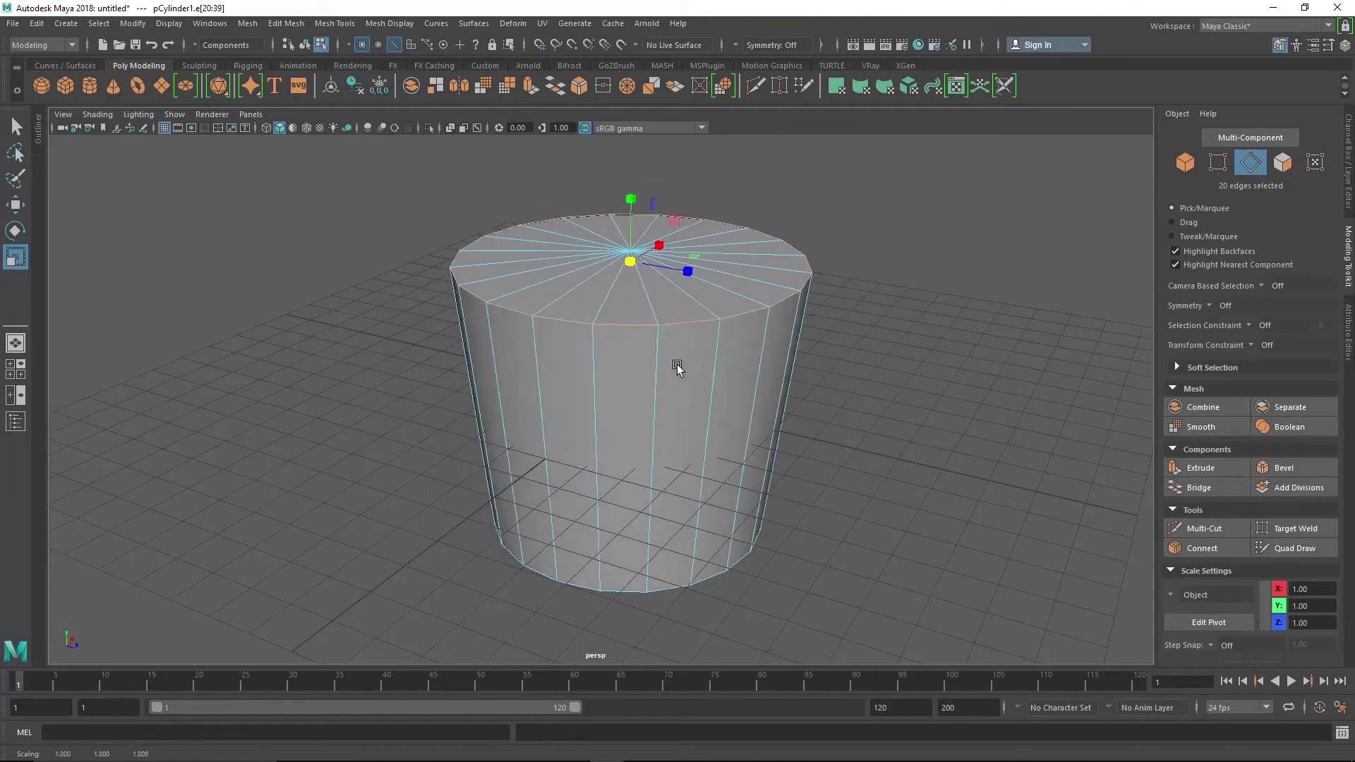
pyautogui.hotkey('ctrl', 'z')
pyautogui.scroll(1, 790, 437)
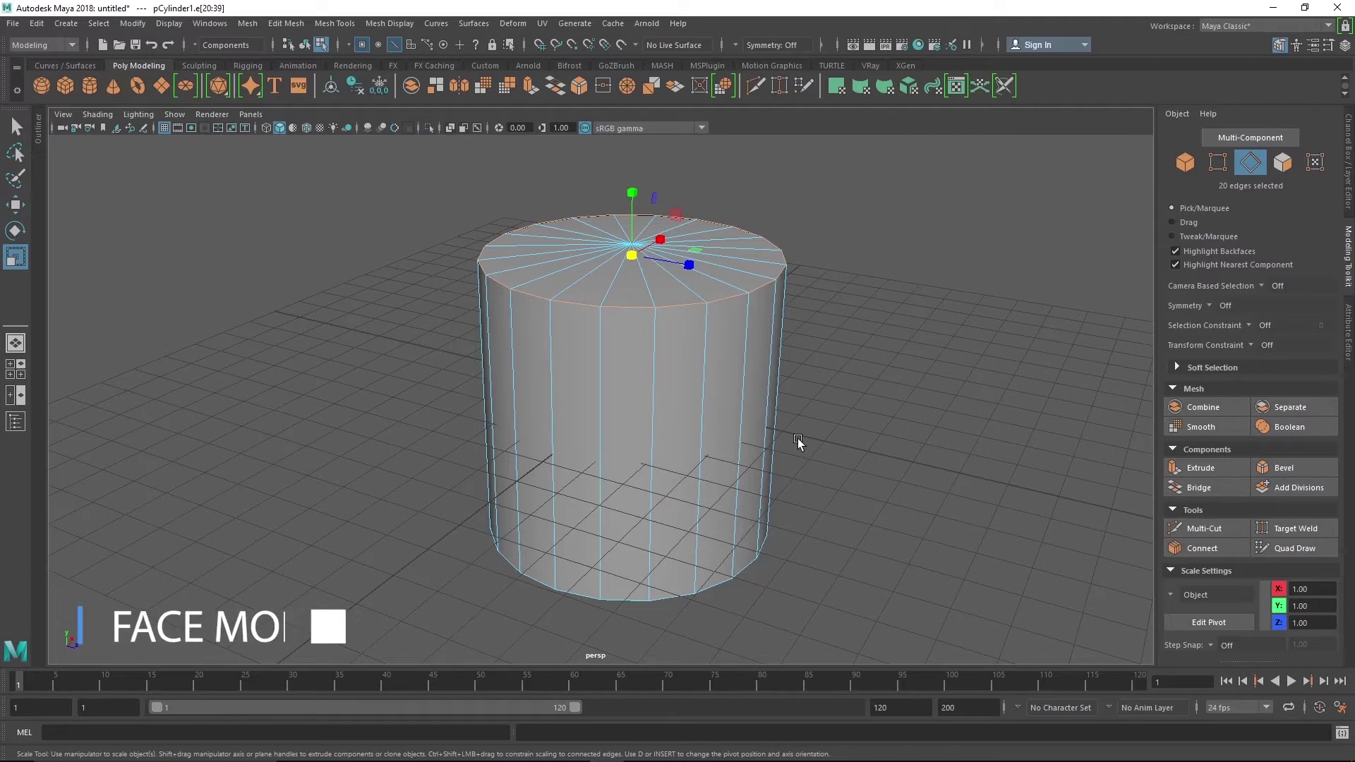
# Step: Switch to face selection and try moving a single side face of the cylinder with the Move tool
pyautogui.press('F11')
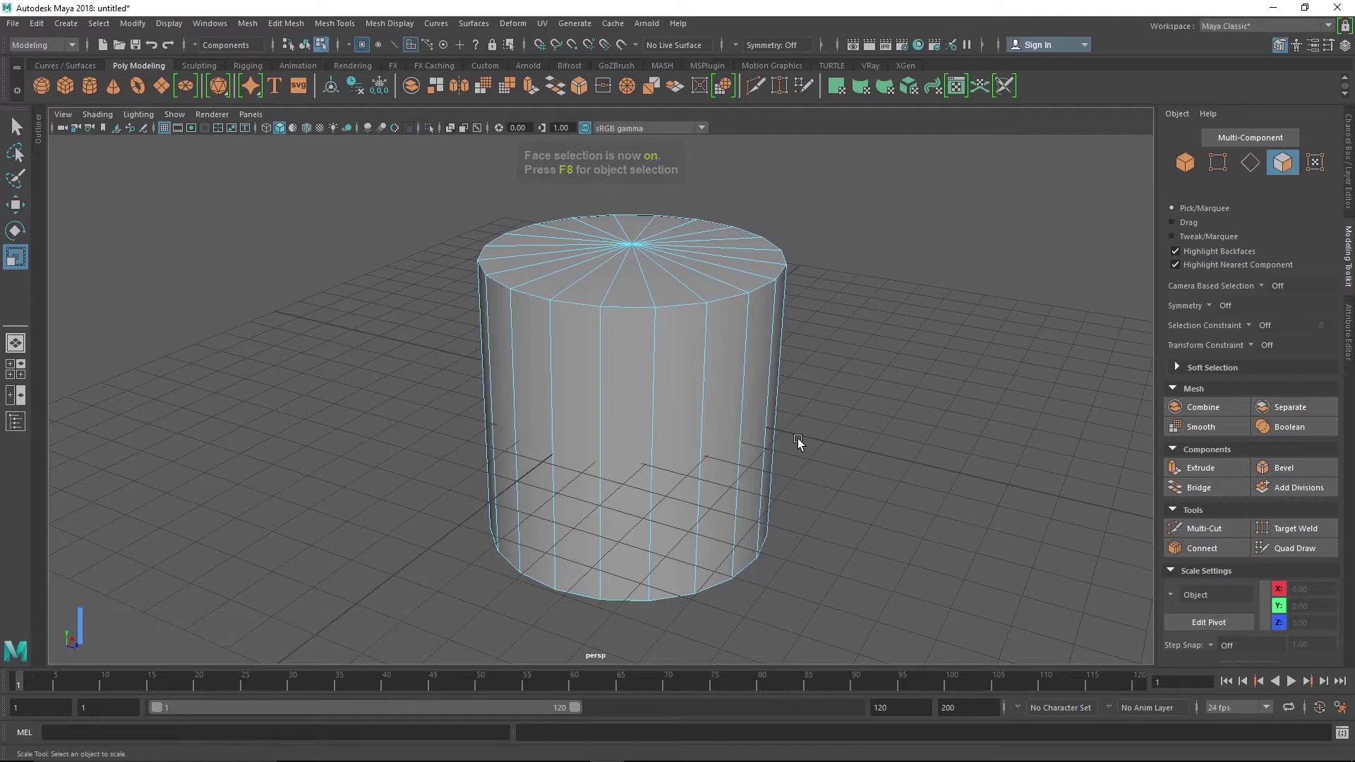
pyautogui.keyDown('alt'); pyautogui.moveTo(798, 439); pyautogui.dragTo(629, 459); pyautogui.keyUp('alt')
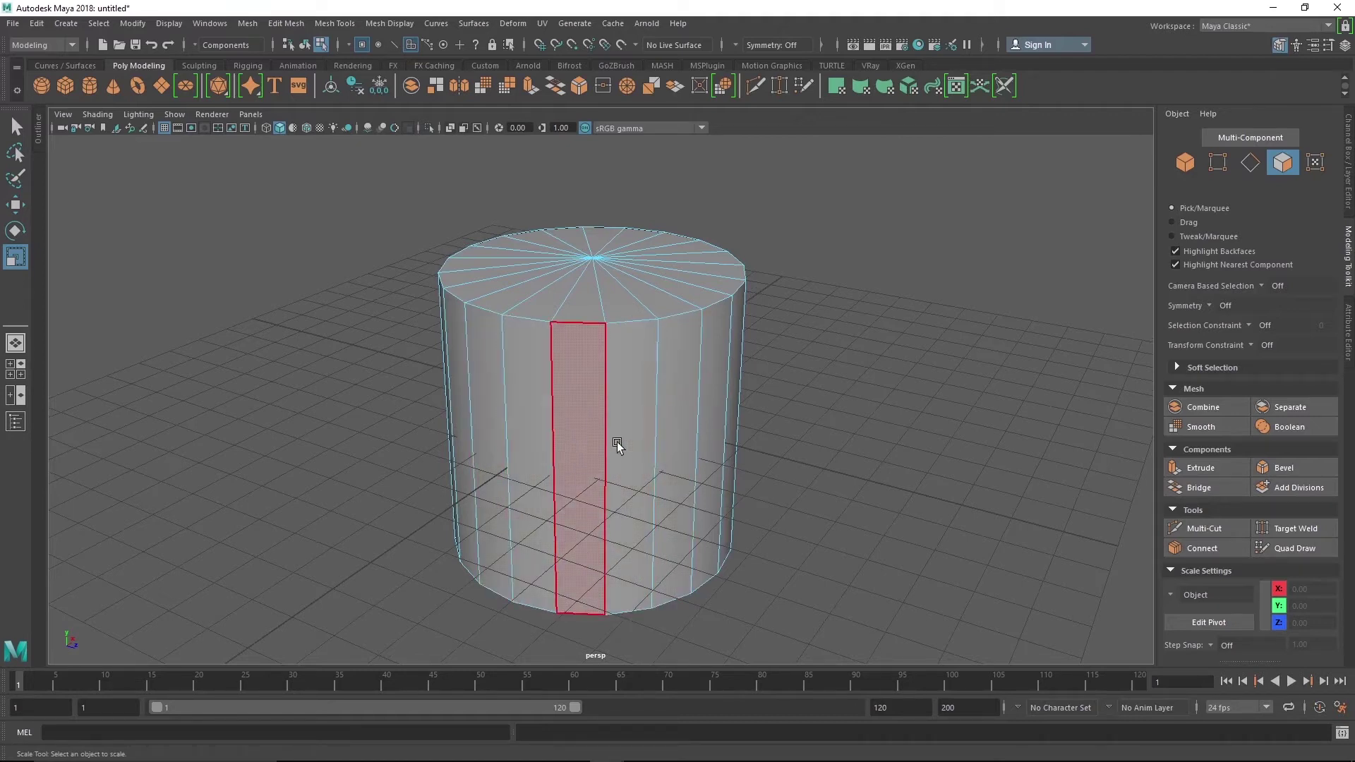
pyautogui.click(679, 419)
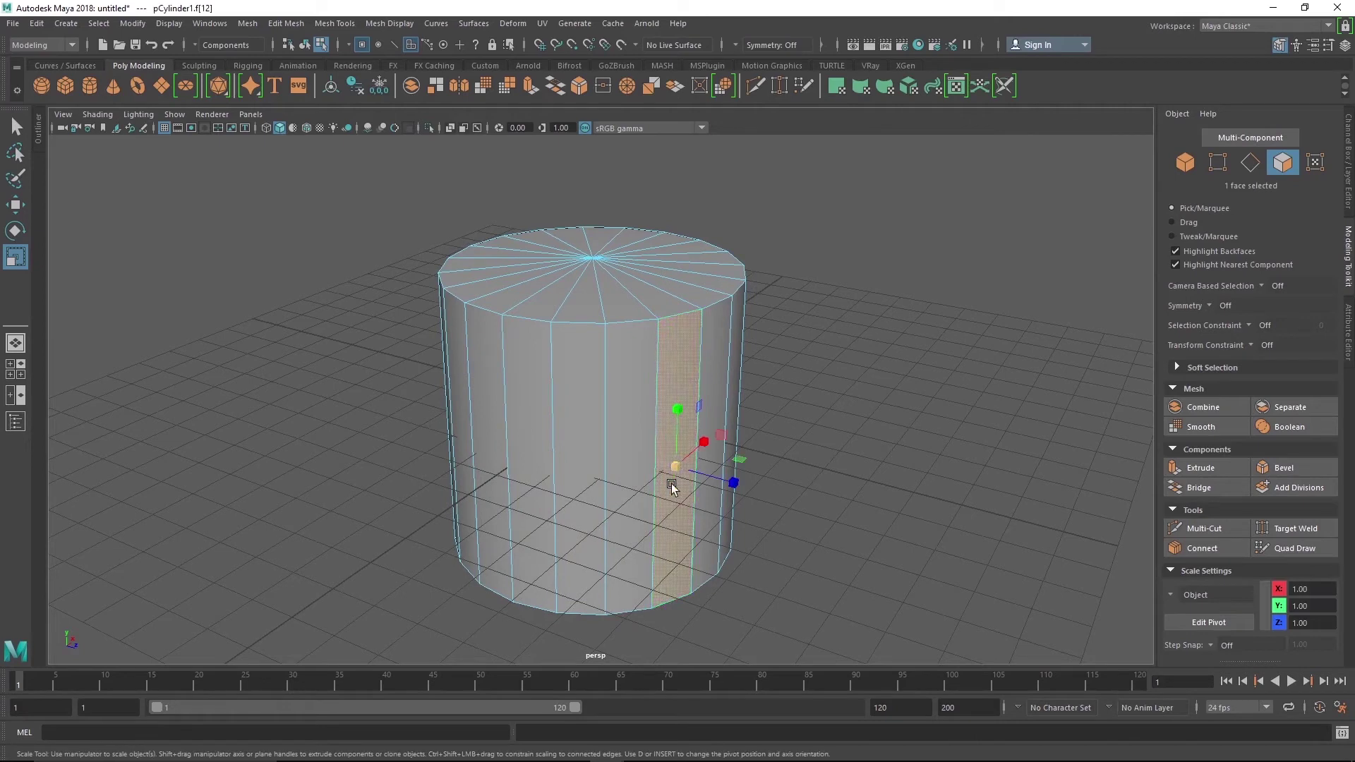
pyautogui.keyDown('alt'); pyautogui.moveTo(683, 485); pyautogui.dragTo(587, 436, button='middle'); pyautogui.keyUp('alt')
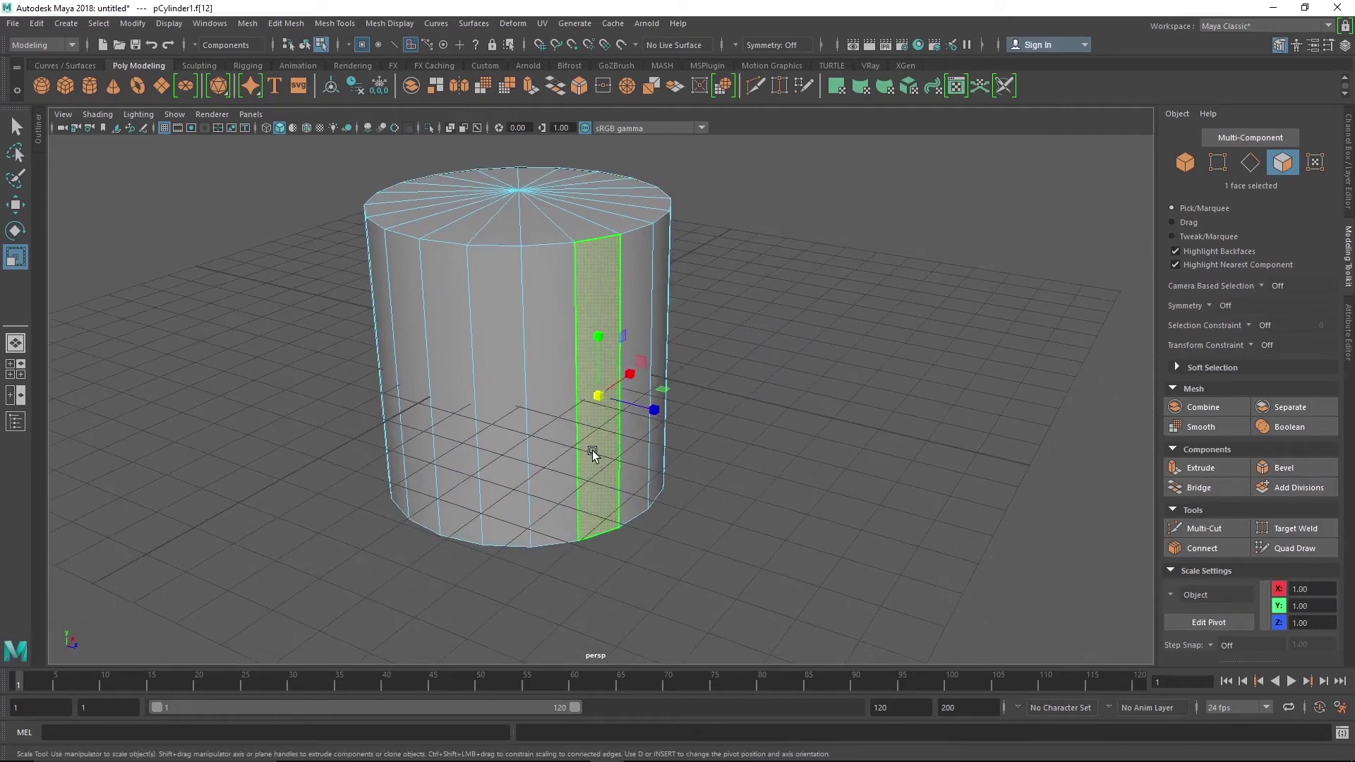
pyautogui.press('w')
pyautogui.keyDown('alt'); pyautogui.moveTo(587, 455); pyautogui.dragTo(688, 505); pyautogui.keyUp('alt')
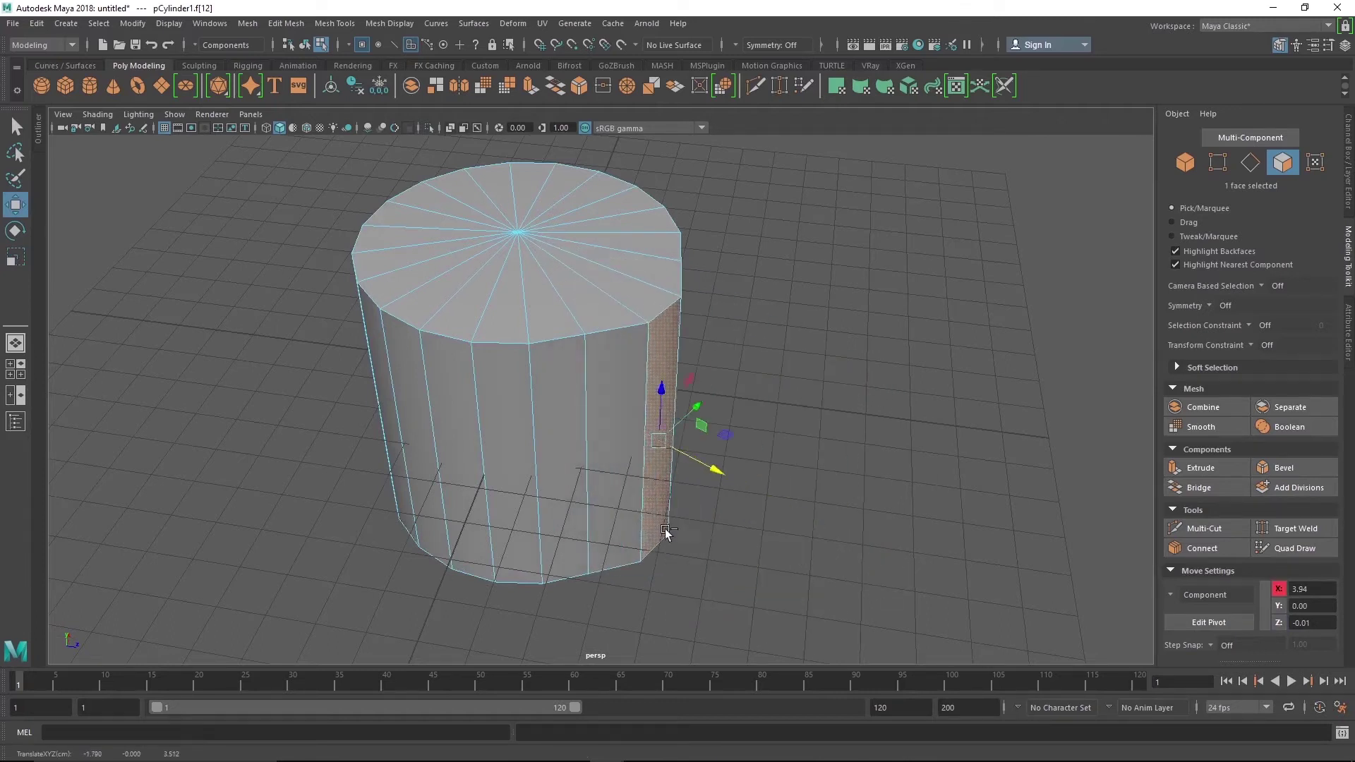
pyautogui.keyDown('alt'); pyautogui.moveTo(590, 463); pyautogui.dragTo(354, 272); pyautogui.keyUp('alt')
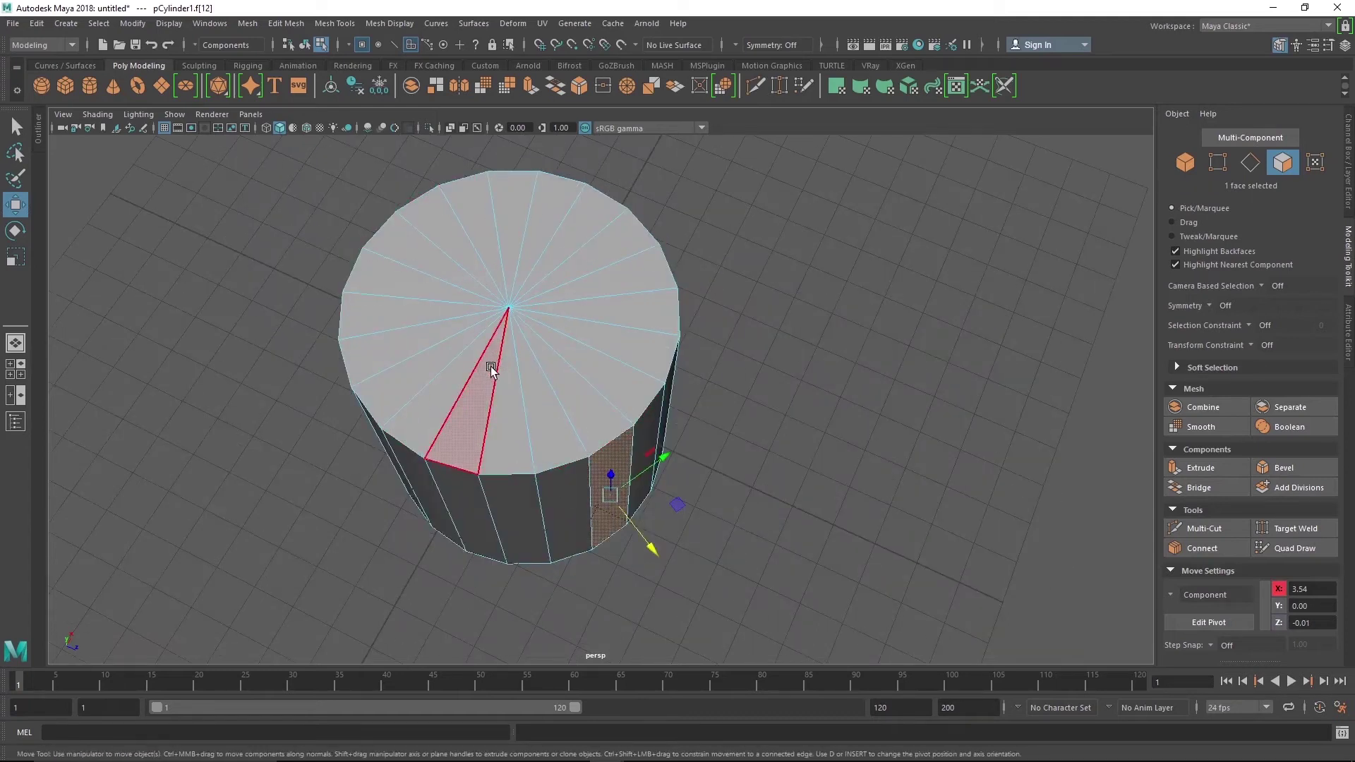
# Step: Paint-select all the triangular faces of the top cap and try scaling them uniformly
pyautogui.press('Tab')
pyautogui.moveTo(419, 333)
pyautogui.mouseDown()
pyautogui.moveTo(447, 263)
pyautogui.moveTo(544, 242)
pyautogui.moveTo(596, 317)
pyautogui.moveTo(527, 387)
pyautogui.moveTo(438, 362)
pyautogui.mouseUp()
pyautogui.keyDown('alt'); pyautogui.moveTo(718, 473); pyautogui.dragTo(579, 425); pyautogui.keyUp('alt')
pyautogui.click(716, 413)
pyautogui.click(559, 309)
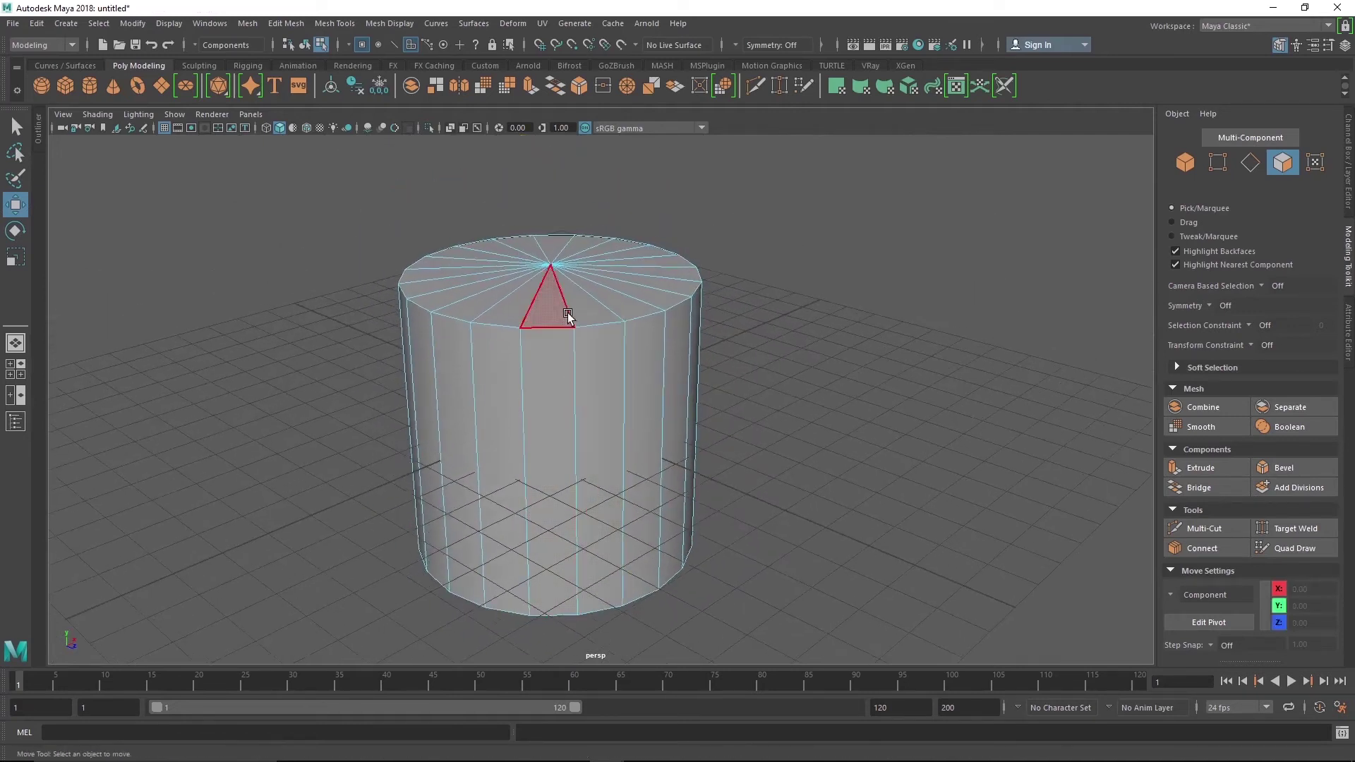
pyautogui.moveTo(533, 312)
pyautogui.mouseDown()
pyautogui.moveTo(509, 258)
pyautogui.moveTo(581, 298)
pyautogui.mouseUp()
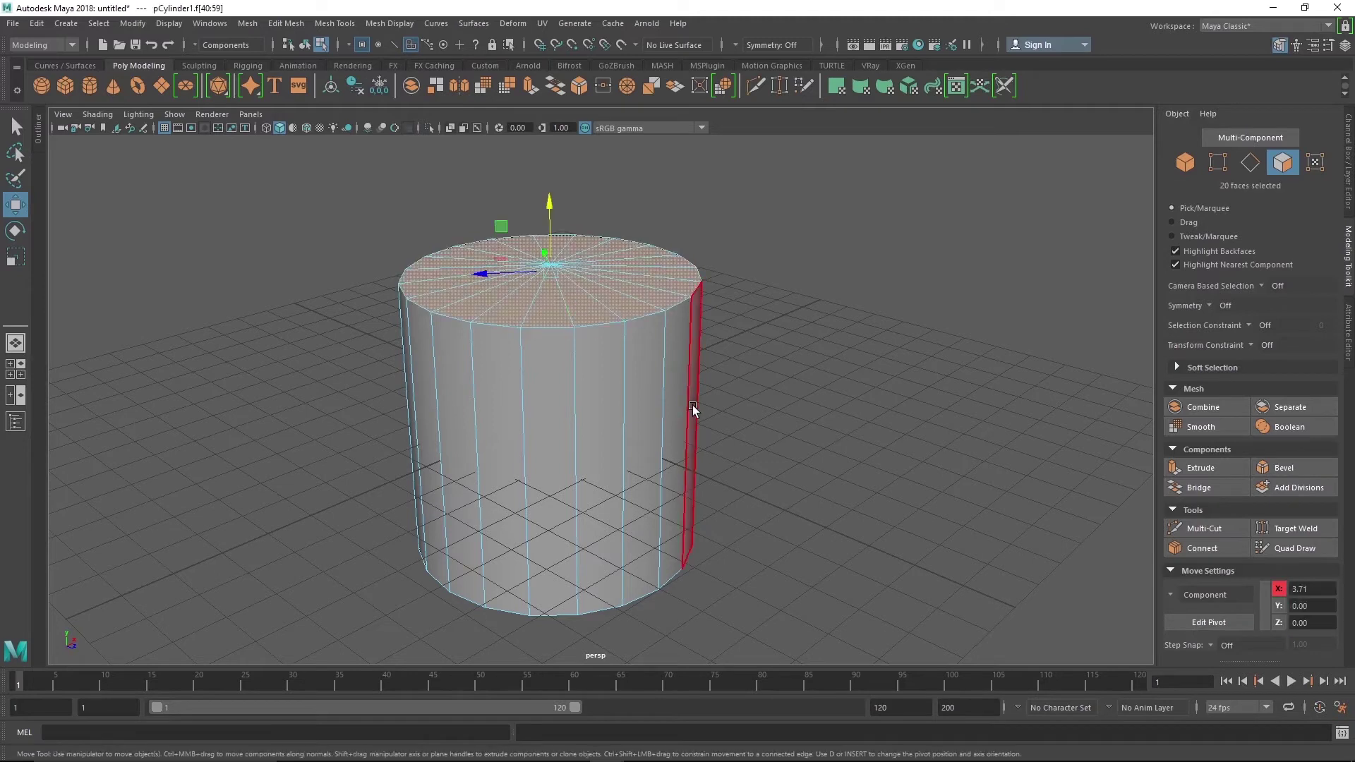
pyautogui.press('r')
pyautogui.moveTo(552, 272); pyautogui.dragTo(481, 296)
pyautogui.hotkey('ctrl', 'z')
# Step: Select the ring of side faces starting from one side face, and return the cylinder to object selection mode
pyautogui.keyDown('alt'); pyautogui.moveTo(518, 363); pyautogui.dragTo(478, 375); pyautogui.keyUp('alt')
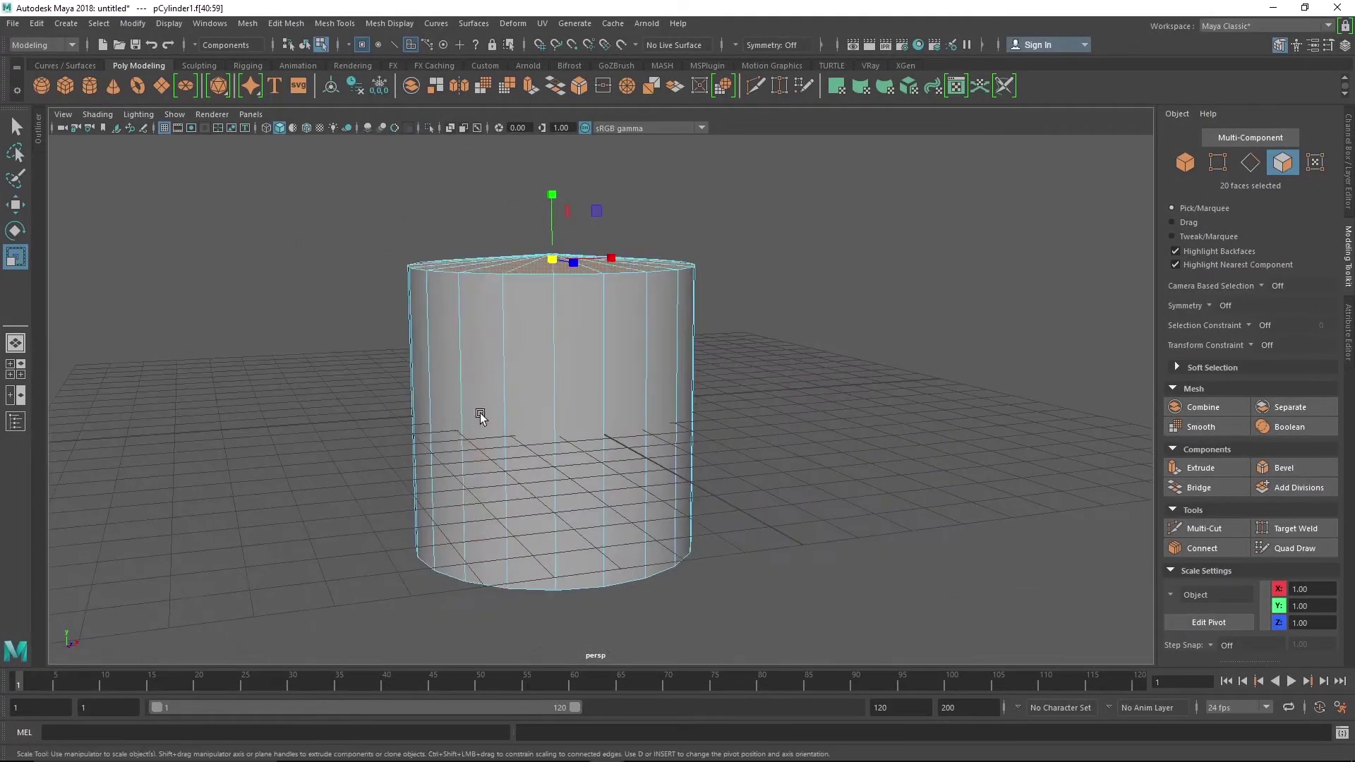
pyautogui.keyDown('alt'); pyautogui.moveTo(520, 484); pyautogui.dragTo(553, 499); pyautogui.keyUp('alt')
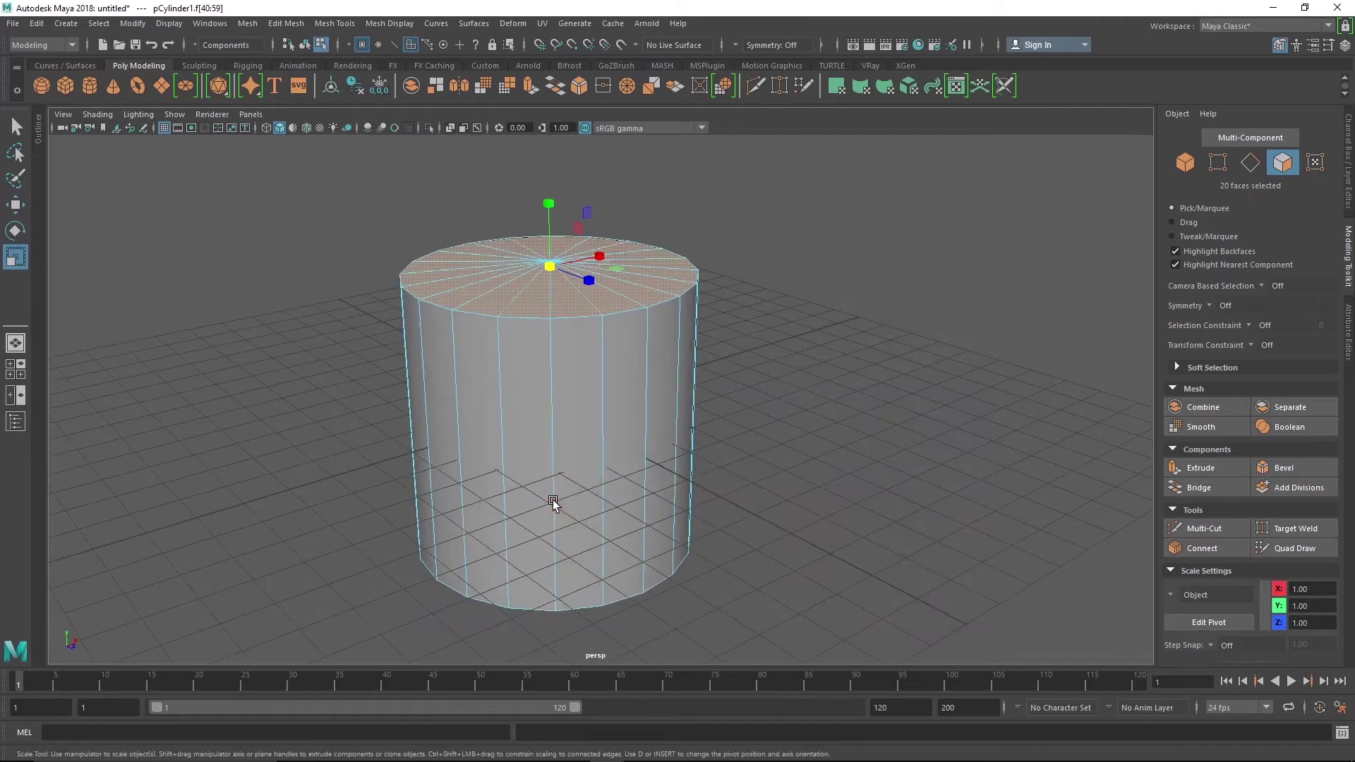
pyautogui.click(578, 426)
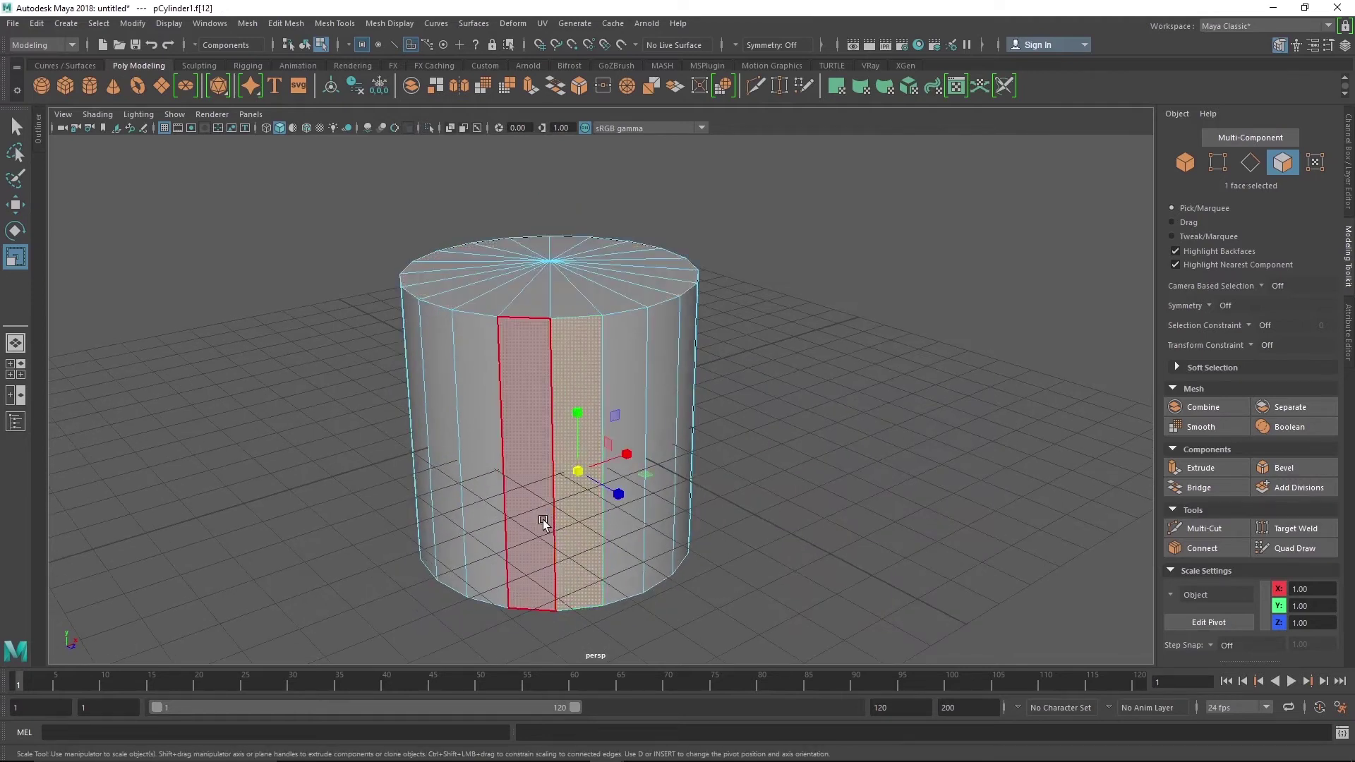
pyautogui.keyDown('alt'); pyautogui.moveTo(544, 520); pyautogui.dragTo(593, 502, button='middle'); pyautogui.keyUp('alt')
pyautogui.keyDown('alt'); pyautogui.moveTo(593, 502); pyautogui.dragTo(644, 517, button='right'); pyautogui.keyUp('alt')
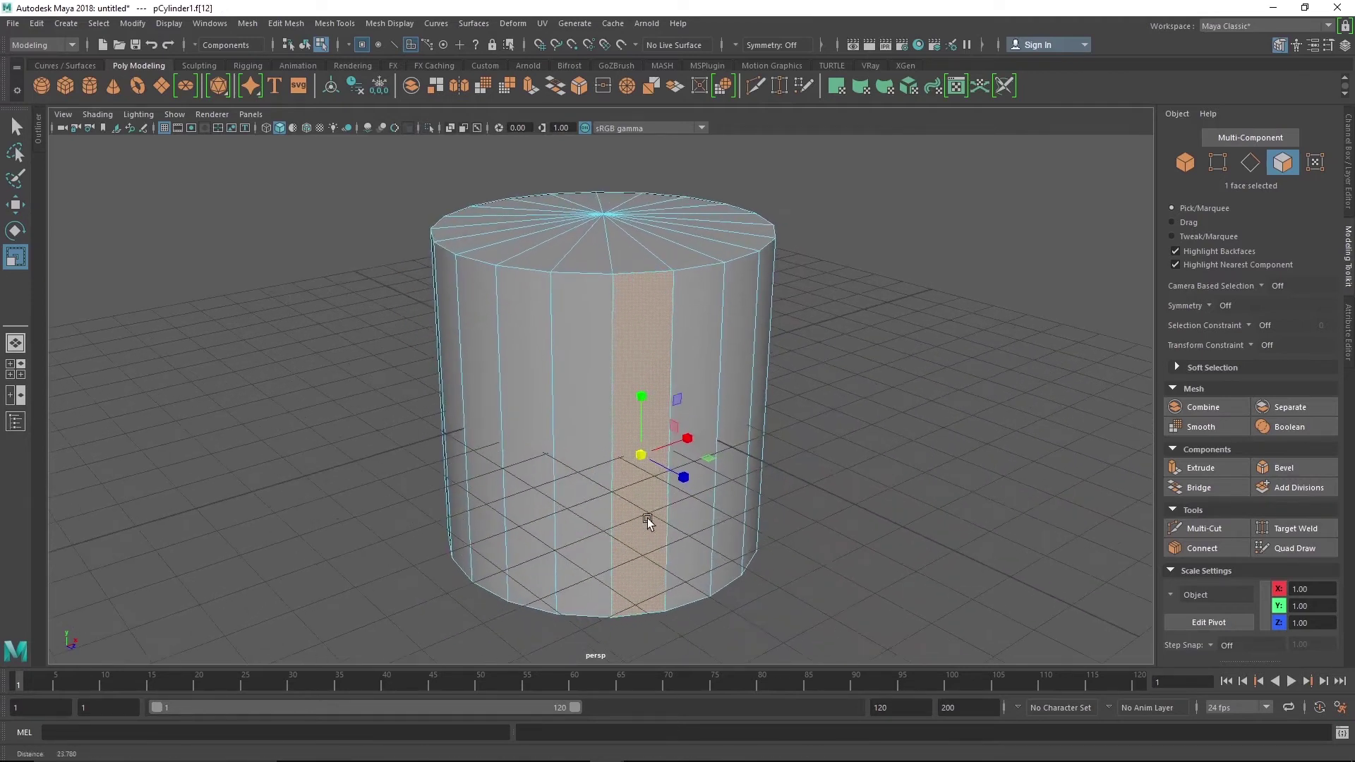
pyautogui.doubleClick(586, 422)
pyautogui.keyDown('alt'); pyautogui.moveTo(946, 560); pyautogui.dragTo(796, 569); pyautogui.keyUp('alt')
pyautogui.moveTo(604, 387)
pyautogui.mouseDown()
pyautogui.moveTo(686, 417)
pyautogui.moveTo(557, 374)
pyautogui.moveTo(689, 426)
pyautogui.moveTo(666, 431)
pyautogui.moveTo(597, 393)
pyautogui.mouseUp()
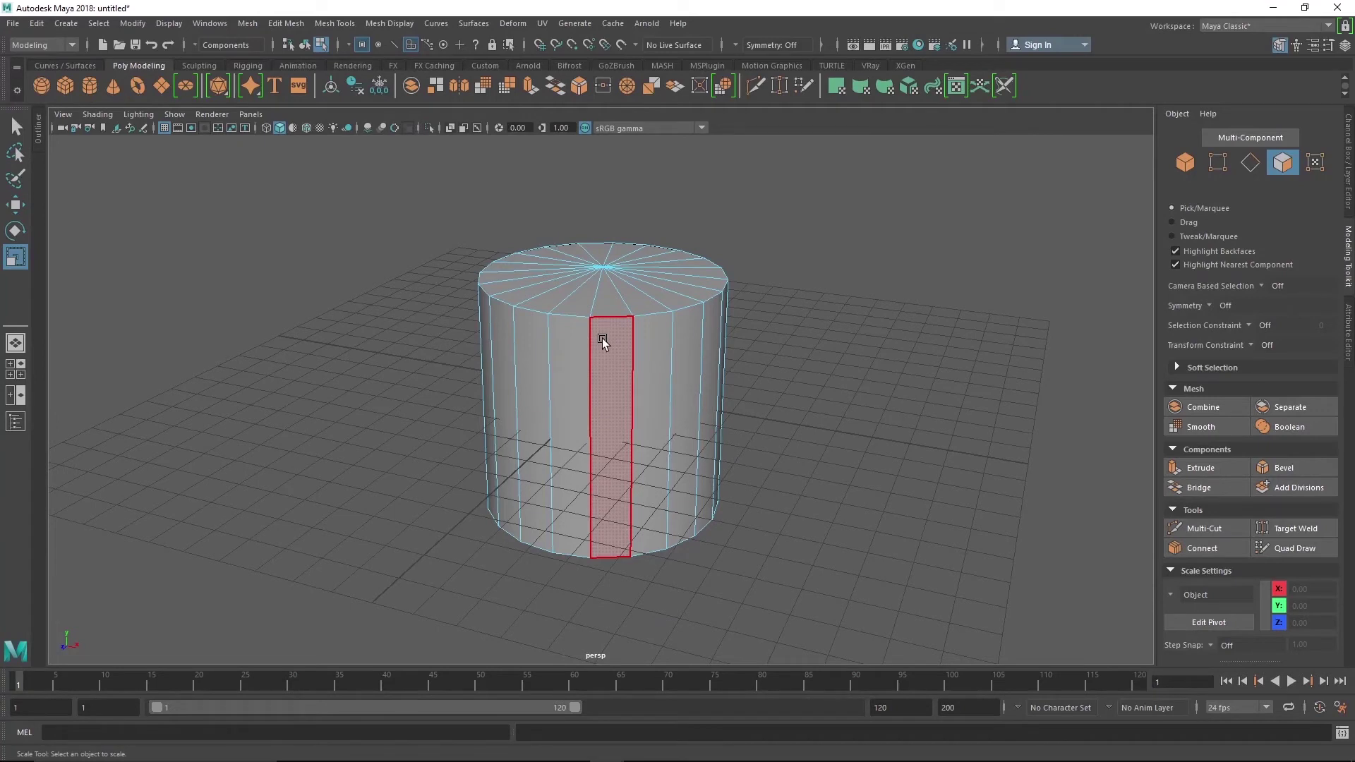
pyautogui.press('F8')
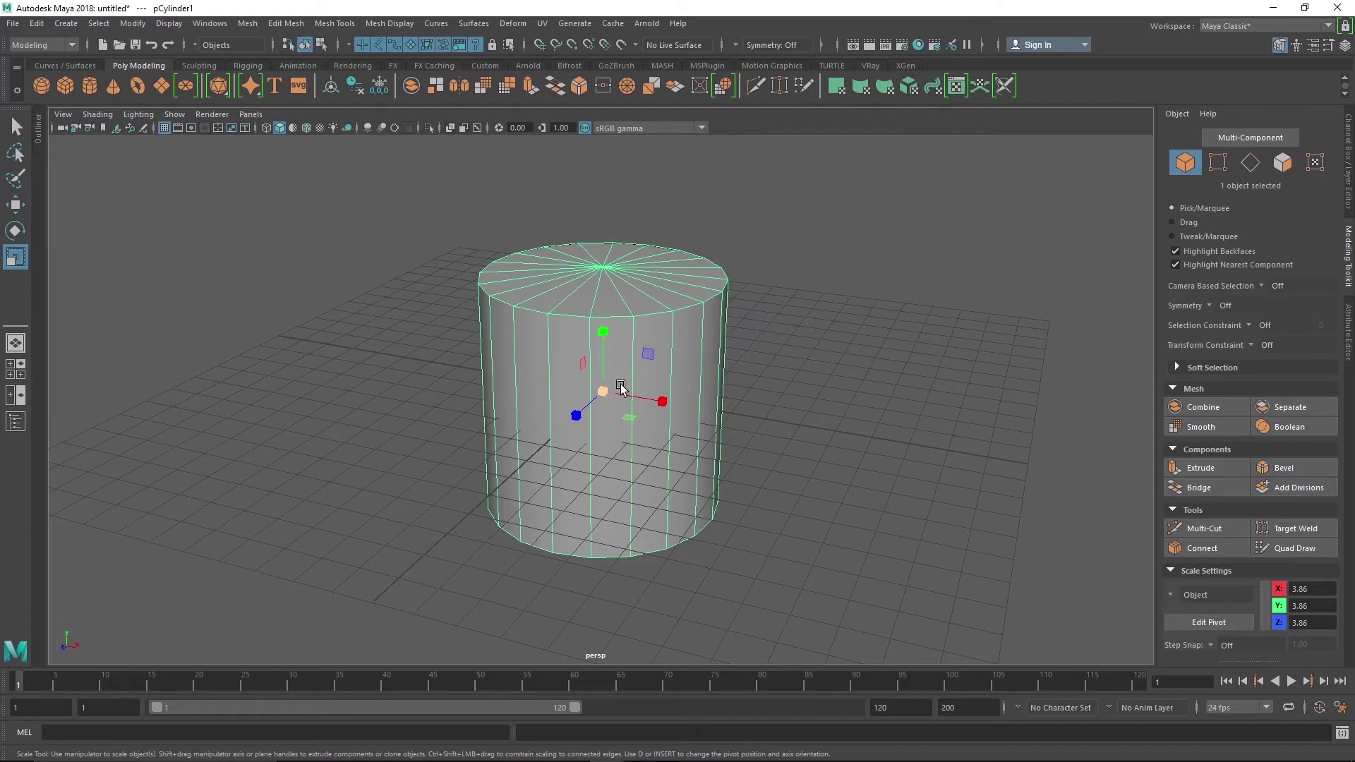
# Step: Toggle the cylinder between object and component selection, switching the component type to edges, and finish in object selection mode
pyautogui.press('F8')
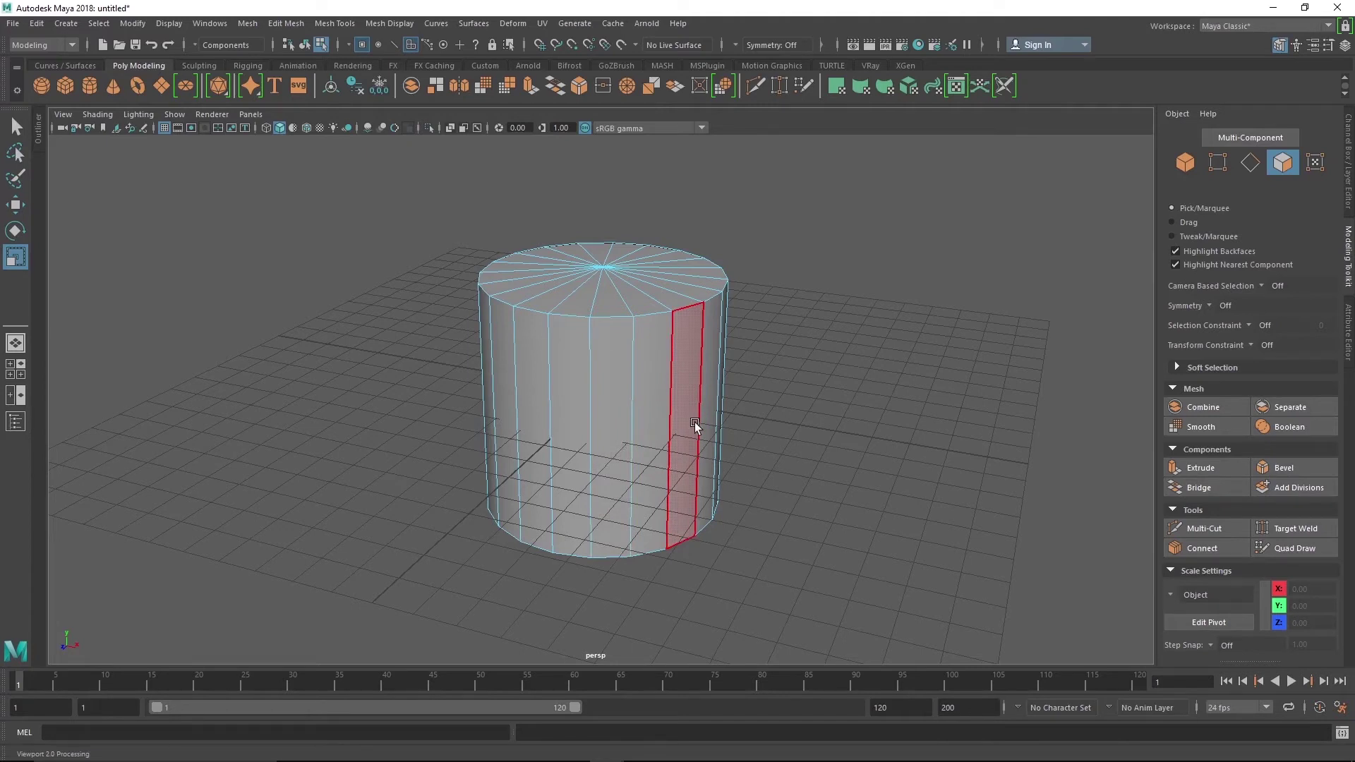
pyautogui.press('F10')
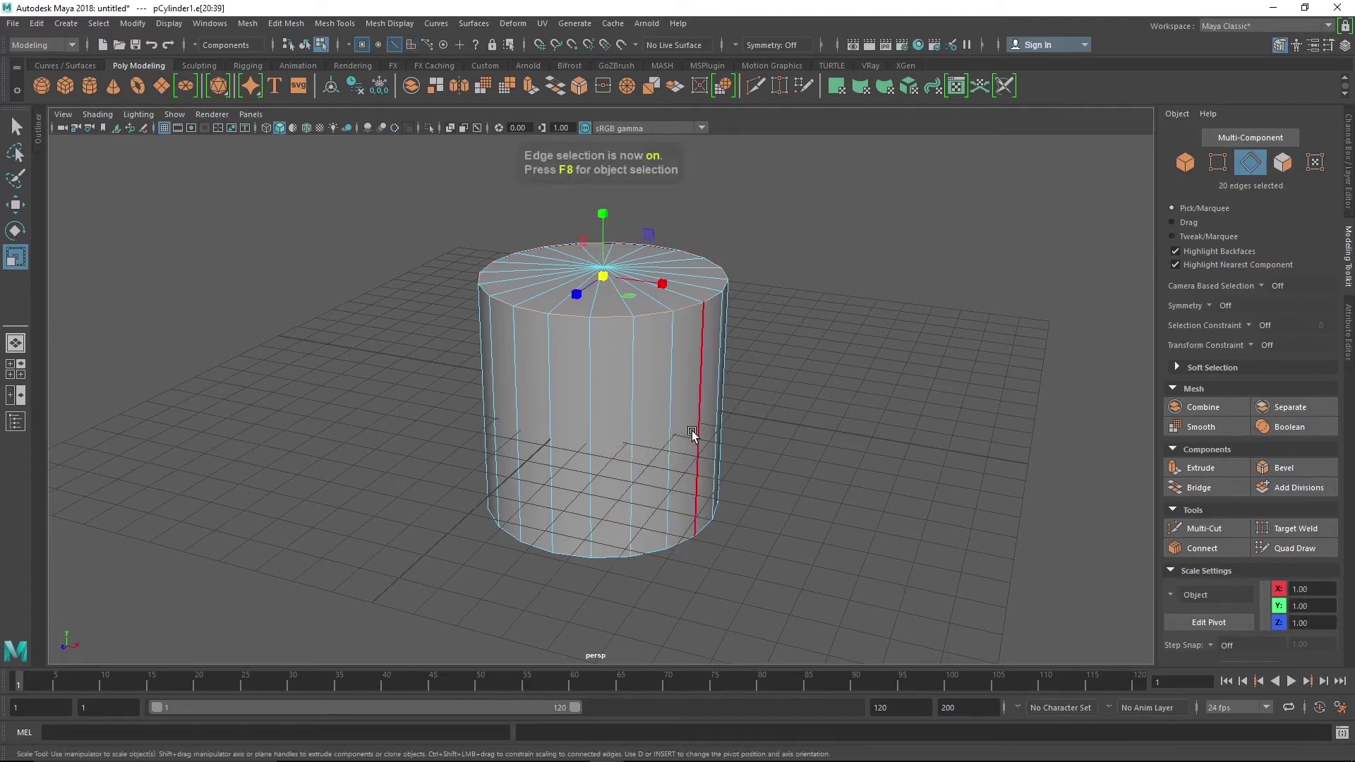
pyautogui.press('F8')
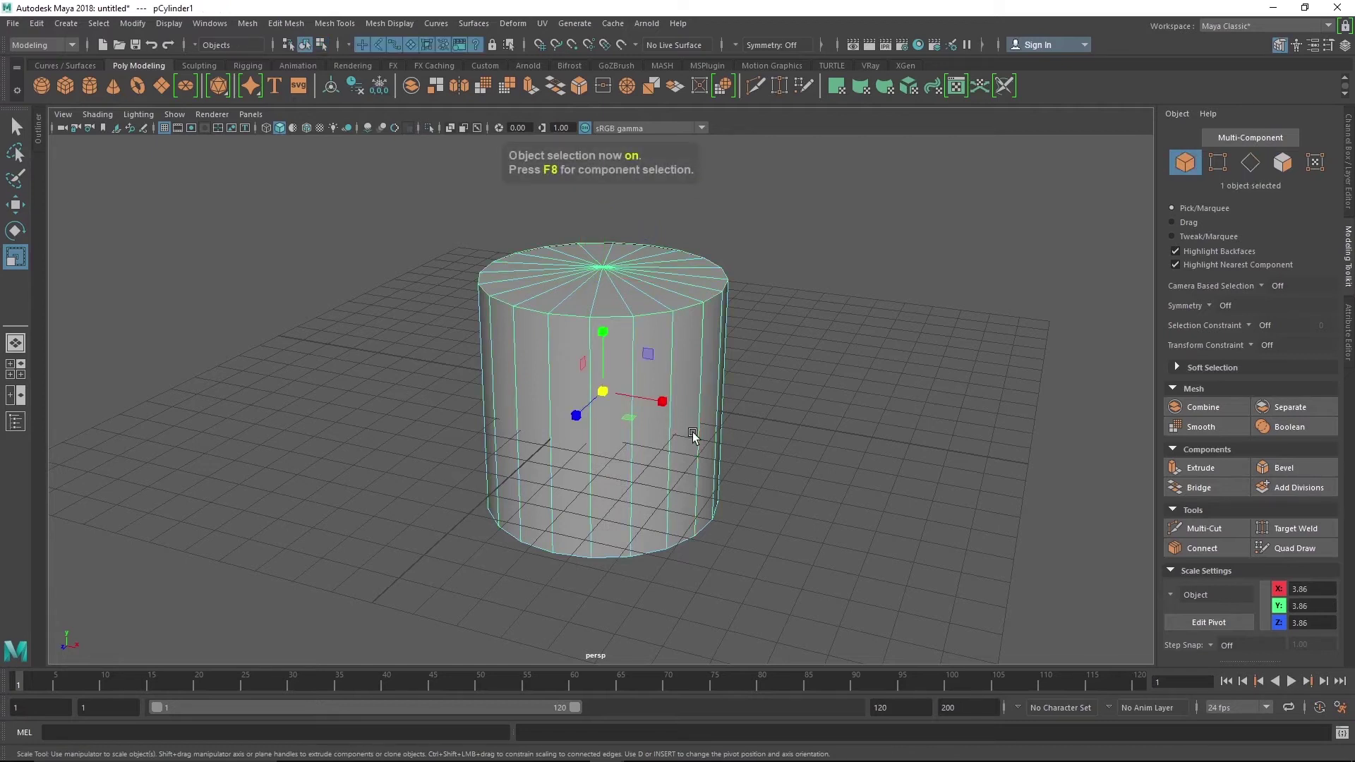
pyautogui.press('F8')
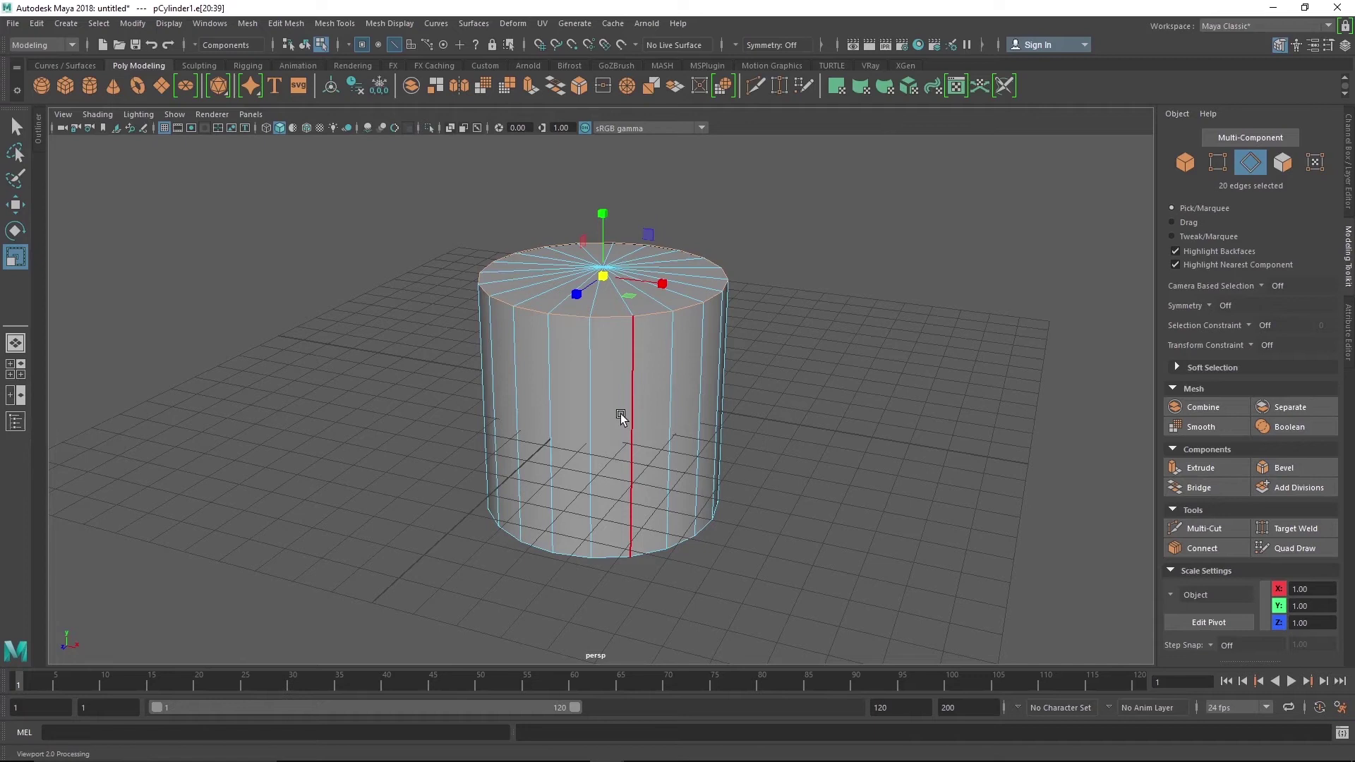
pyautogui.keyDown('alt'); pyautogui.moveTo(621, 418); pyautogui.dragTo(602, 423); pyautogui.keyUp('alt')
pyautogui.press('F8')
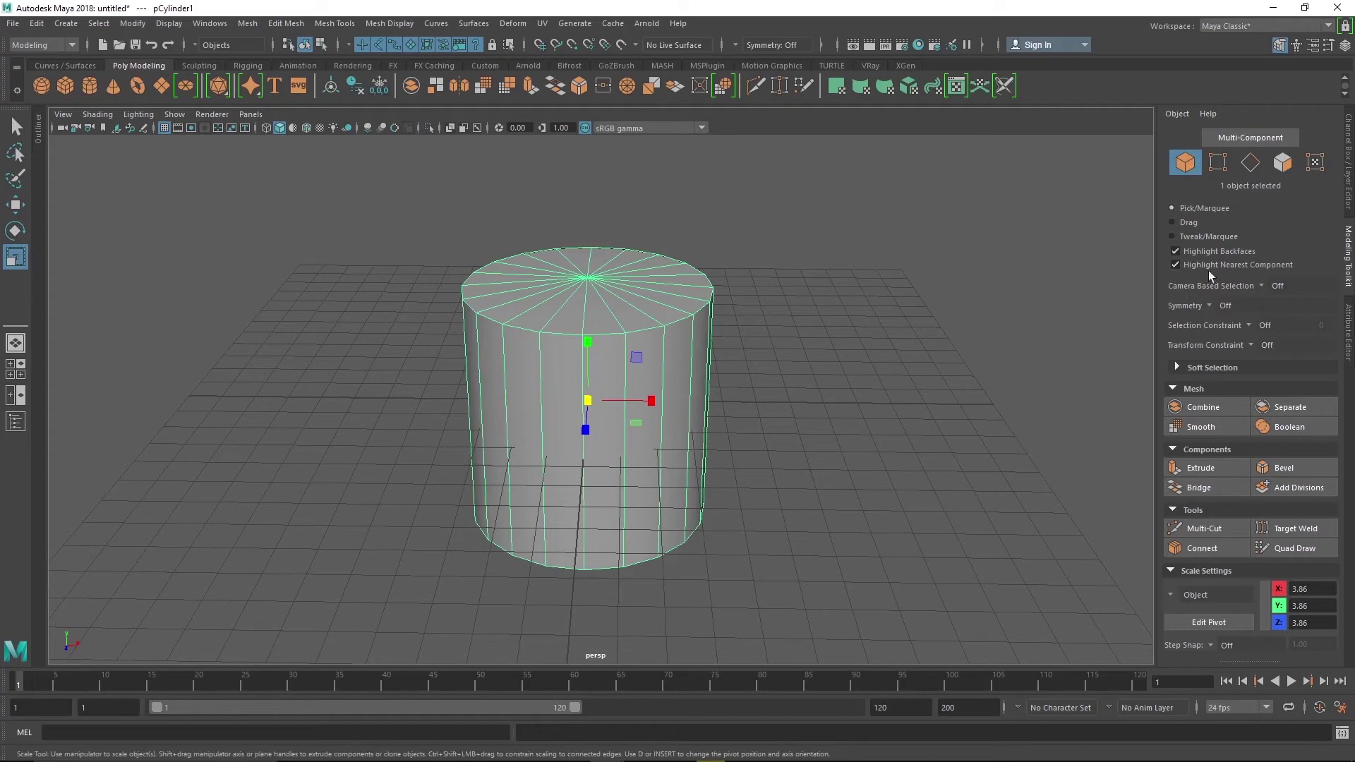
# Step: Marquee-select the top cap's vertices in vertex mode, and select the whole top rim edge loop in edge mode
pyautogui.click(1219, 164)
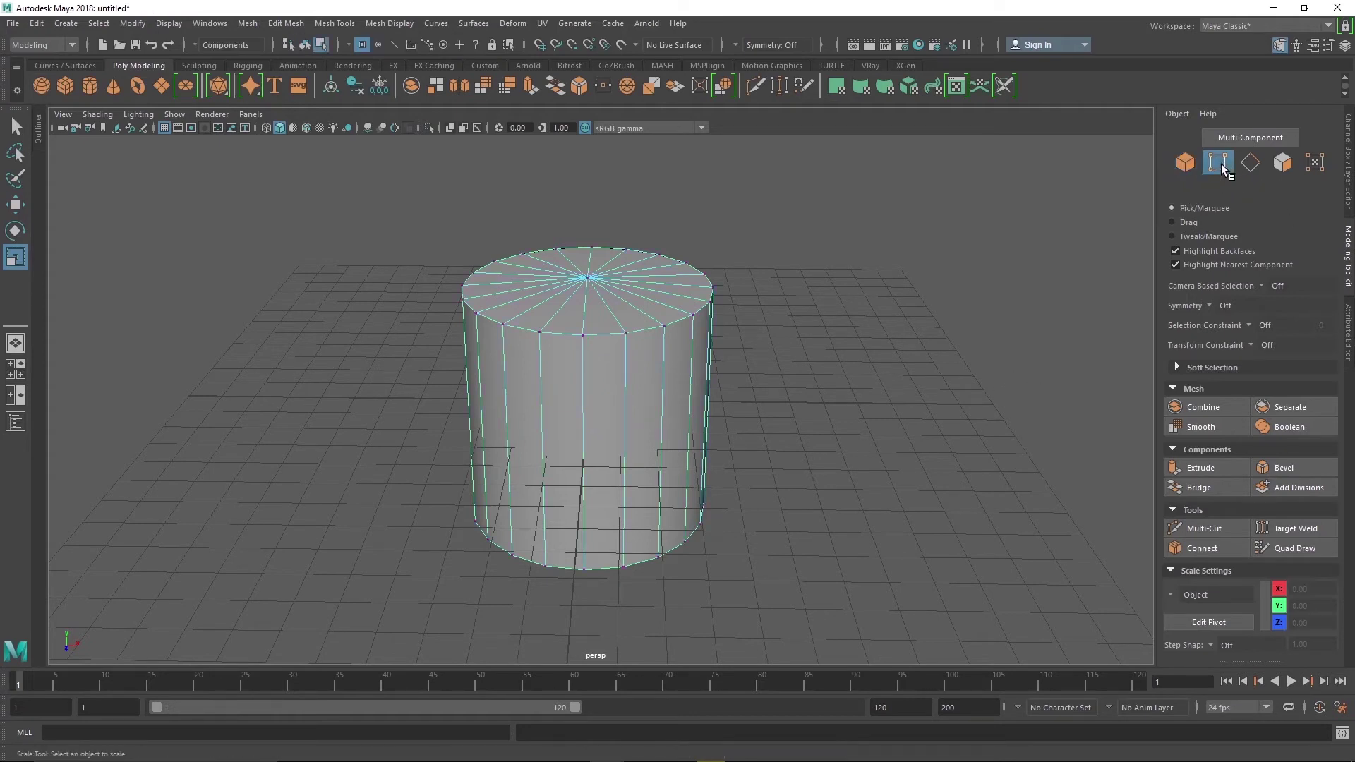
pyautogui.moveTo(844, 218); pyautogui.dragTo(321, 409)
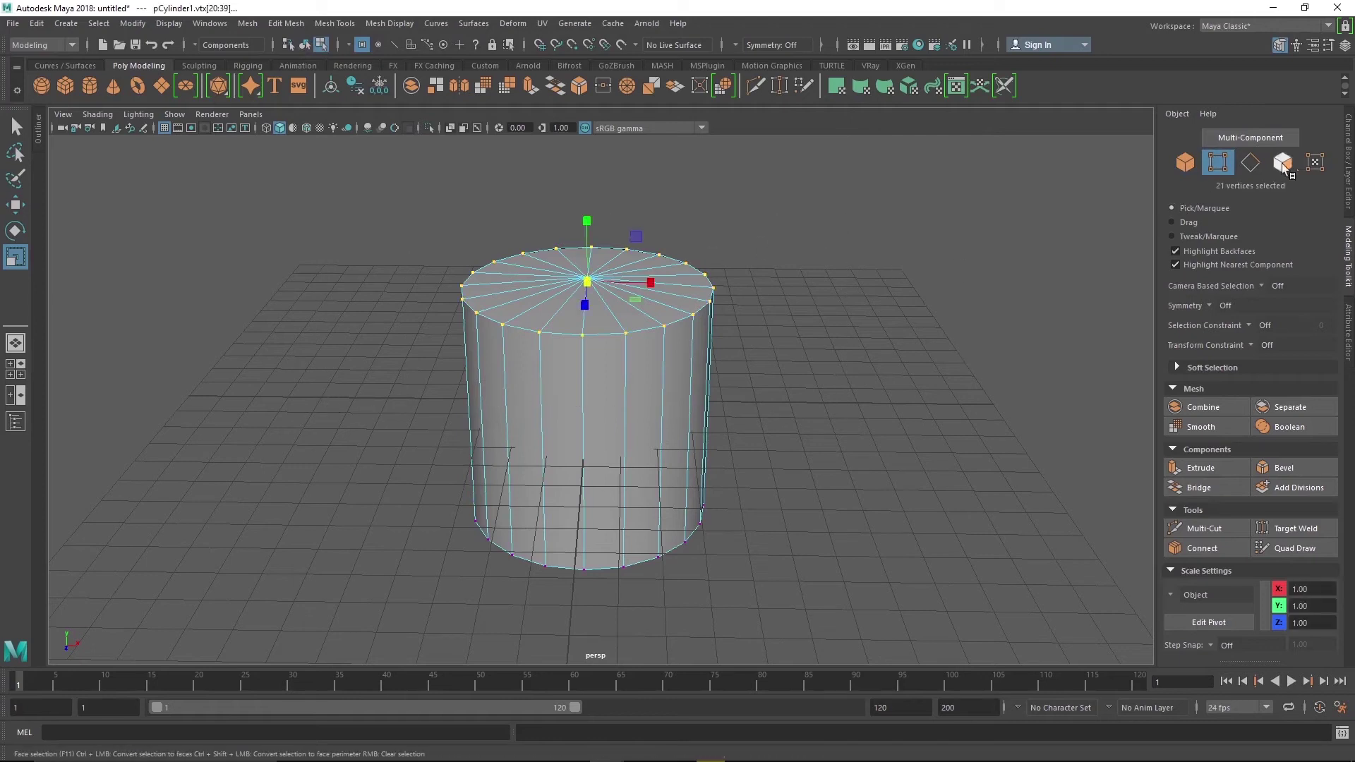
pyautogui.click(1249, 164)
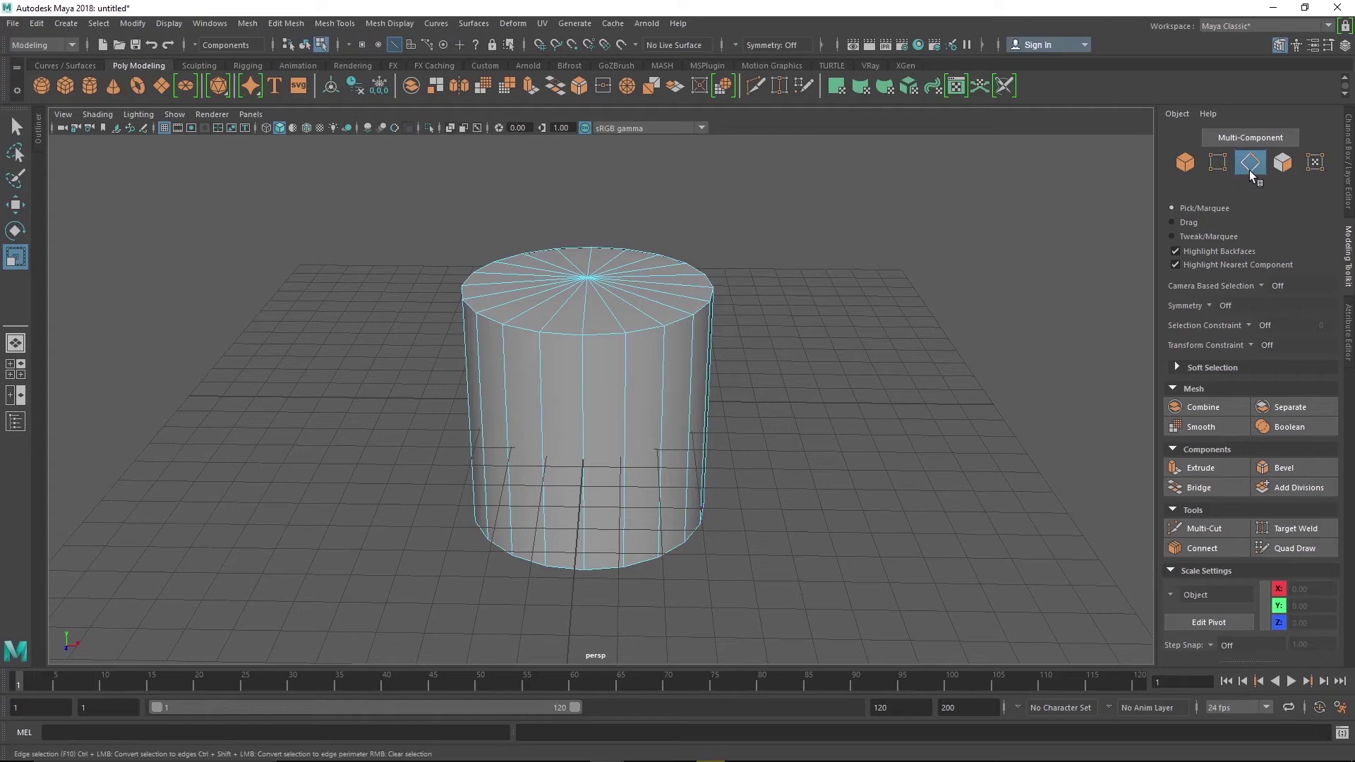
pyautogui.click(644, 328)
pyautogui.click(607, 336)
pyautogui.click(645, 330)
pyautogui.doubleClick(646, 330)
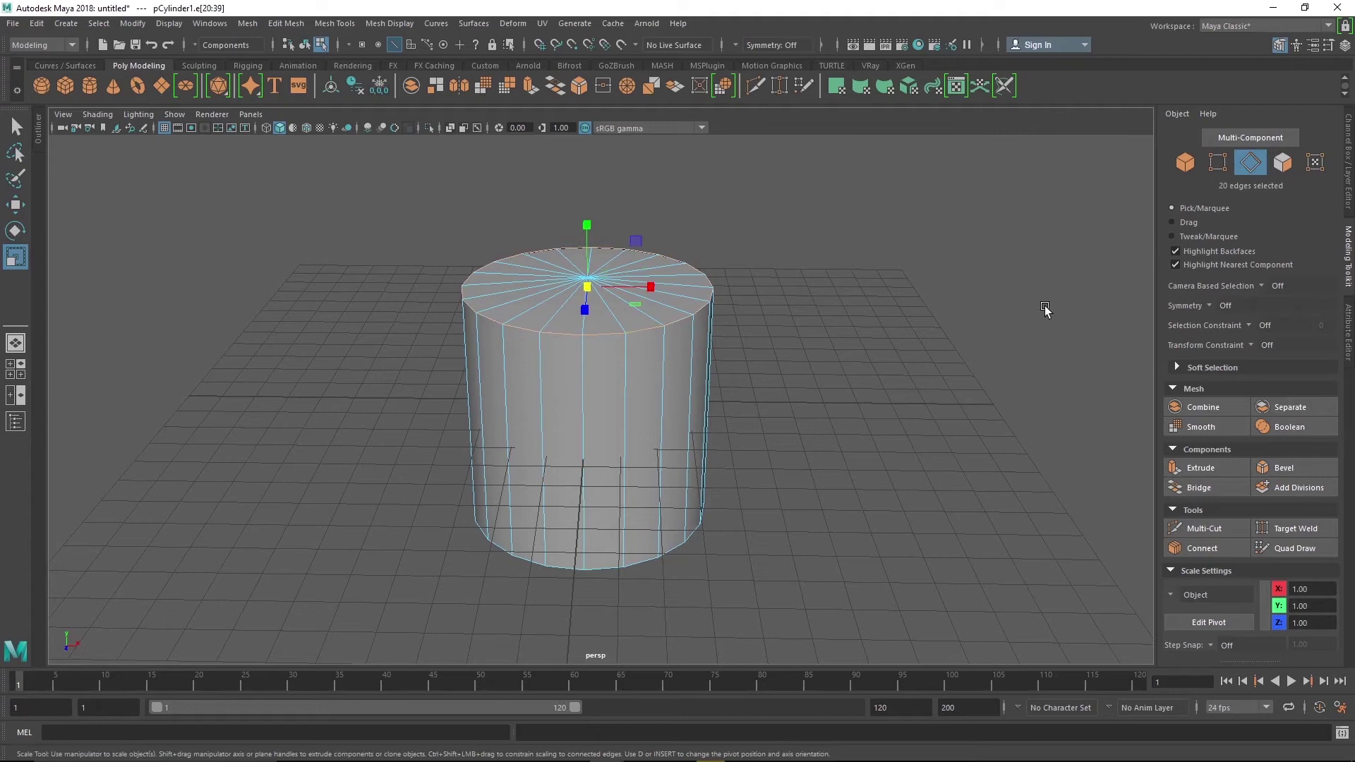
# Step: Switch to face selection, pick individual faces on the cylinder's top cap and side, and return to object selection mode
pyautogui.click(1283, 163)
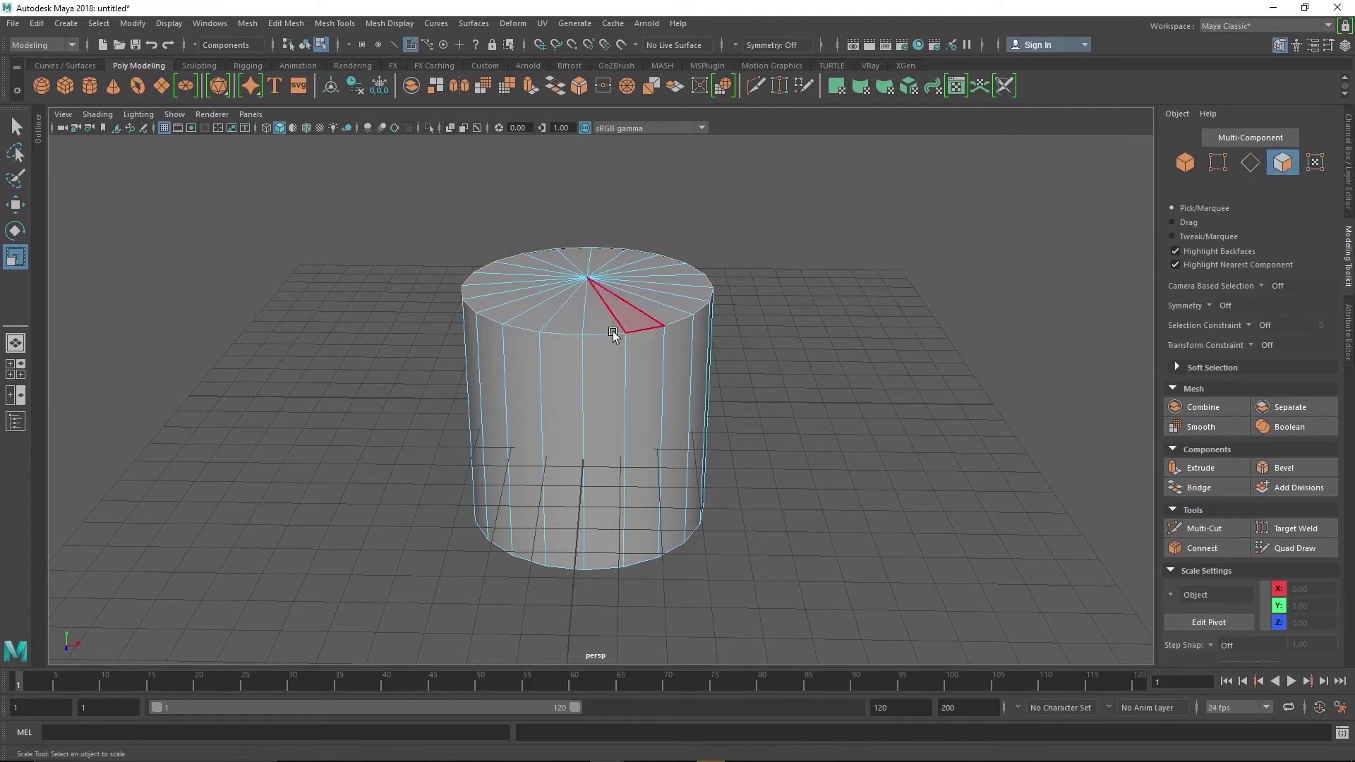
pyautogui.click(574, 316)
pyautogui.click(637, 315)
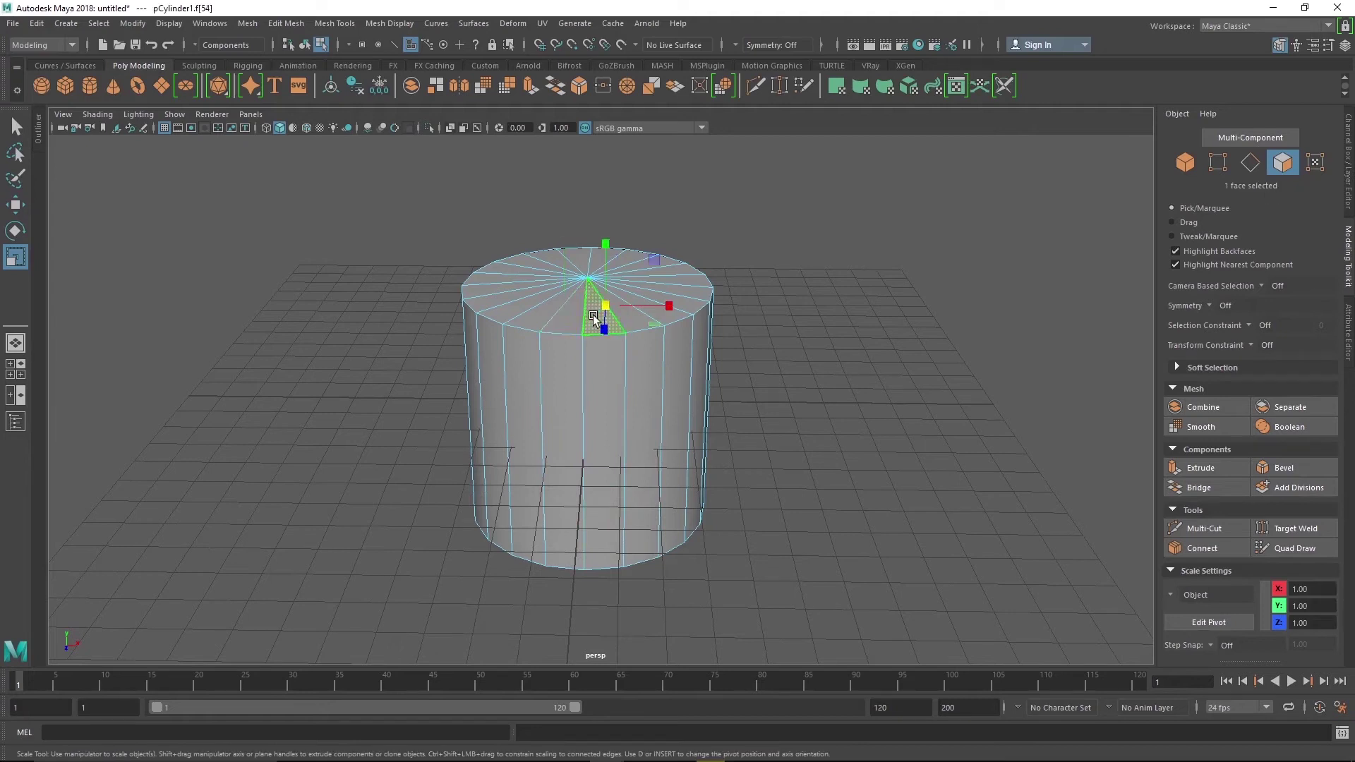
pyautogui.click(676, 404)
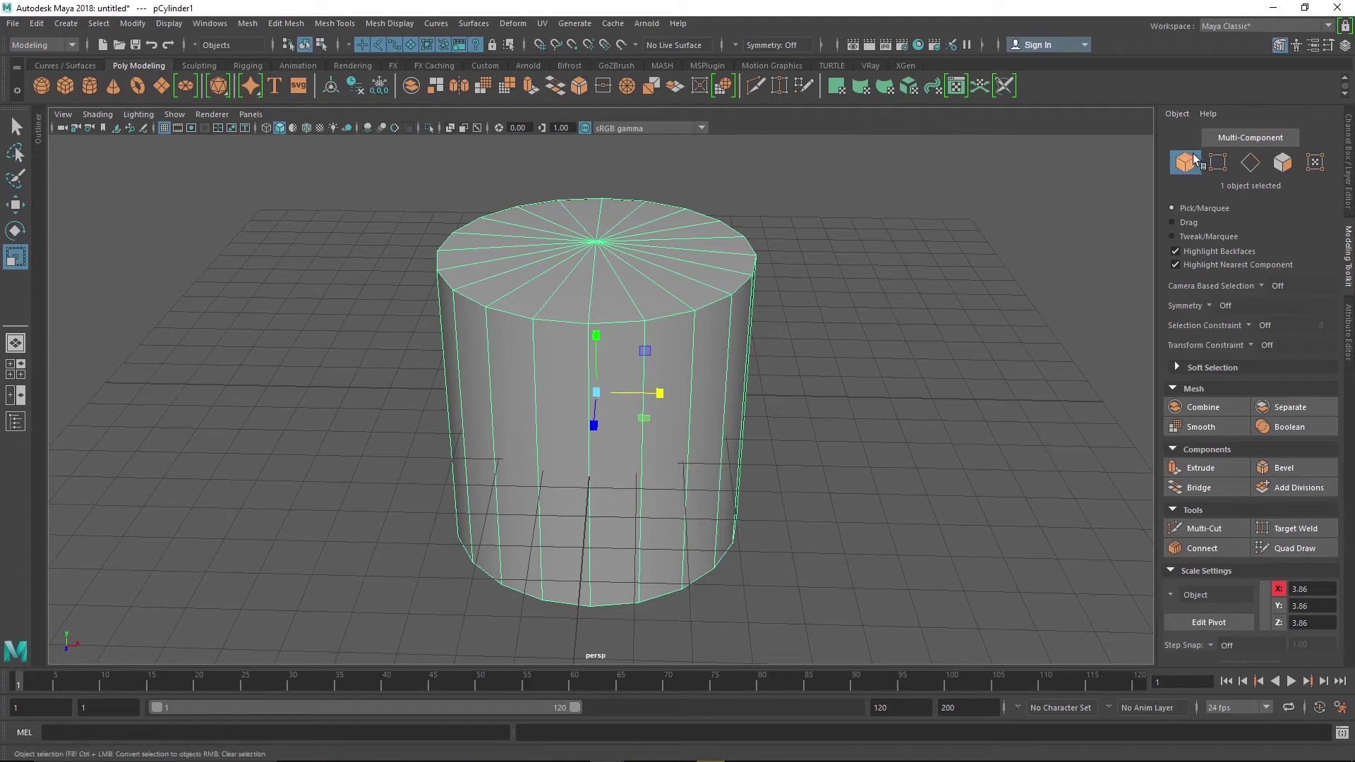
# Step: Use Multi-Component mode to pick a top rim vertex, a vertical edge and a side face, and return to object selection mode
pyautogui.click(1250, 138)
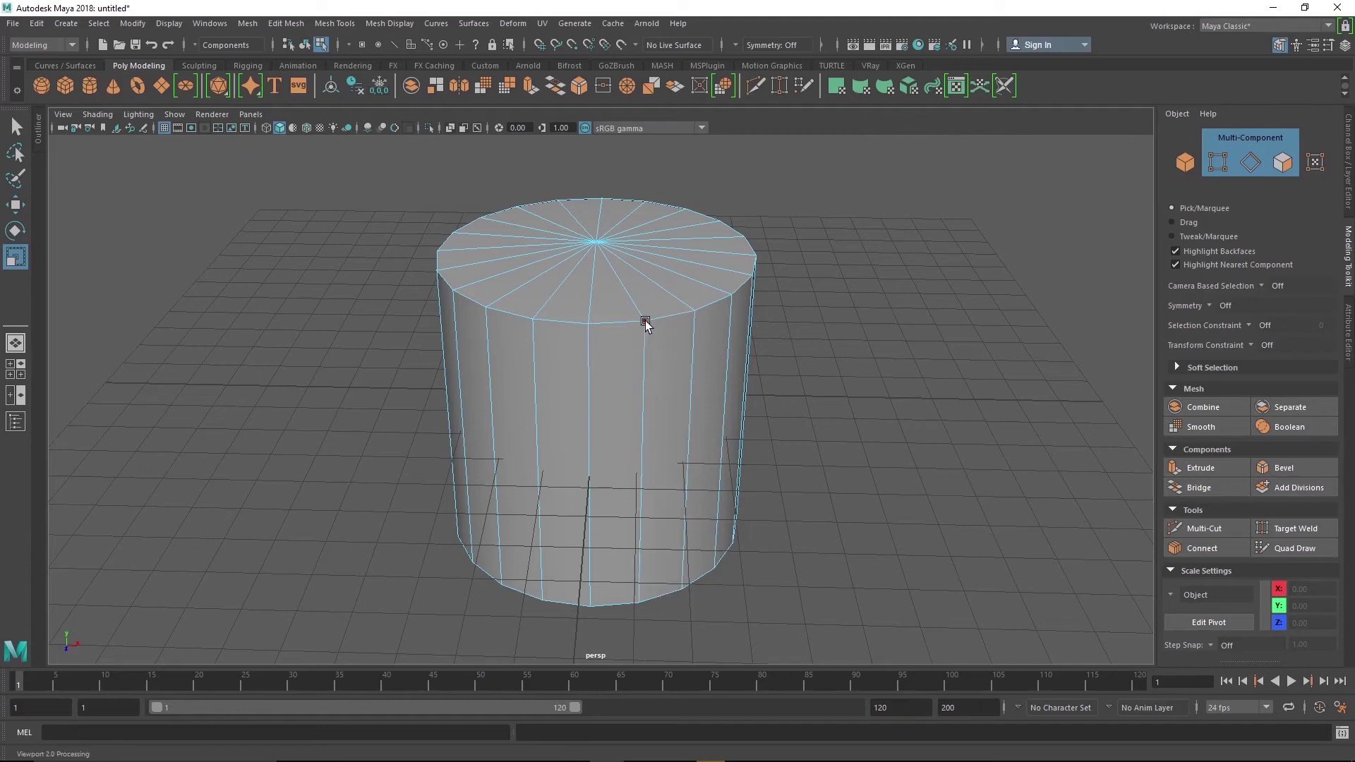
pyautogui.click(646, 322)
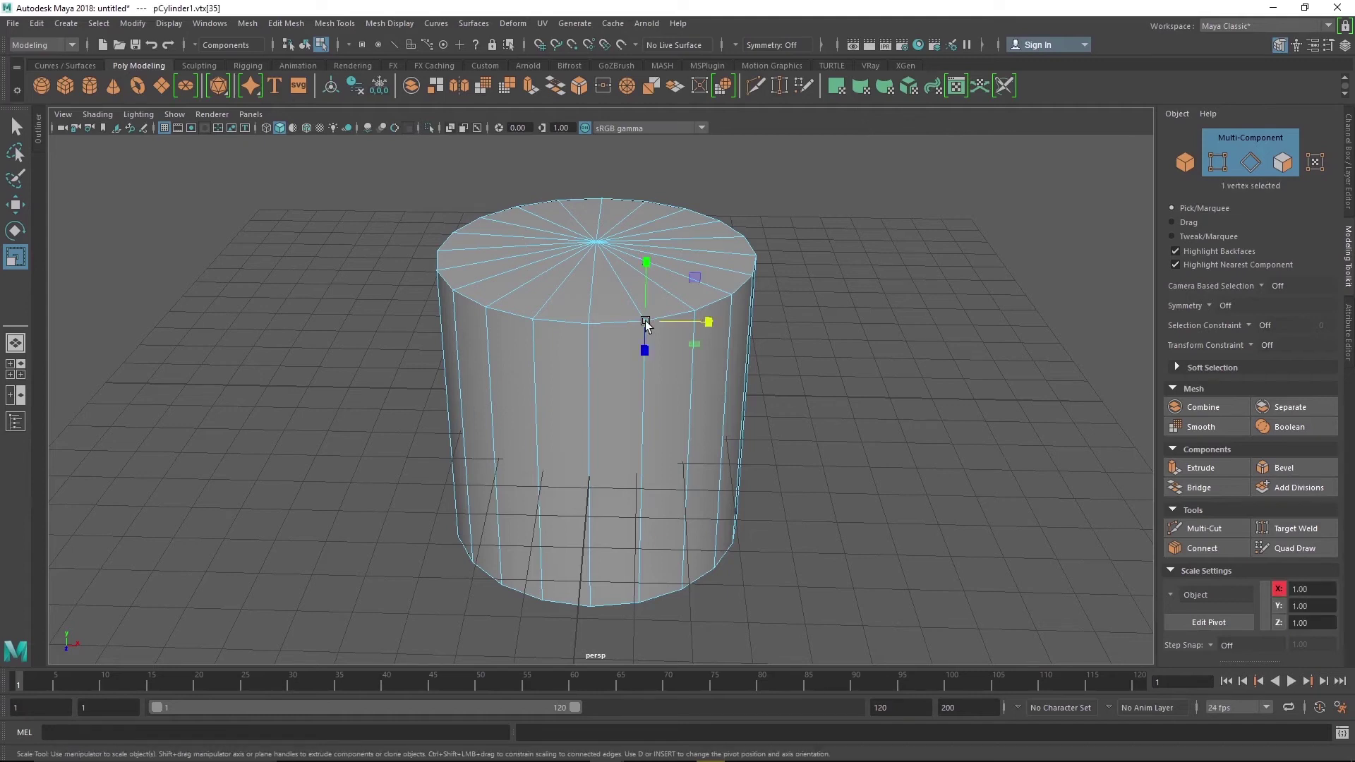
pyautogui.click(646, 426)
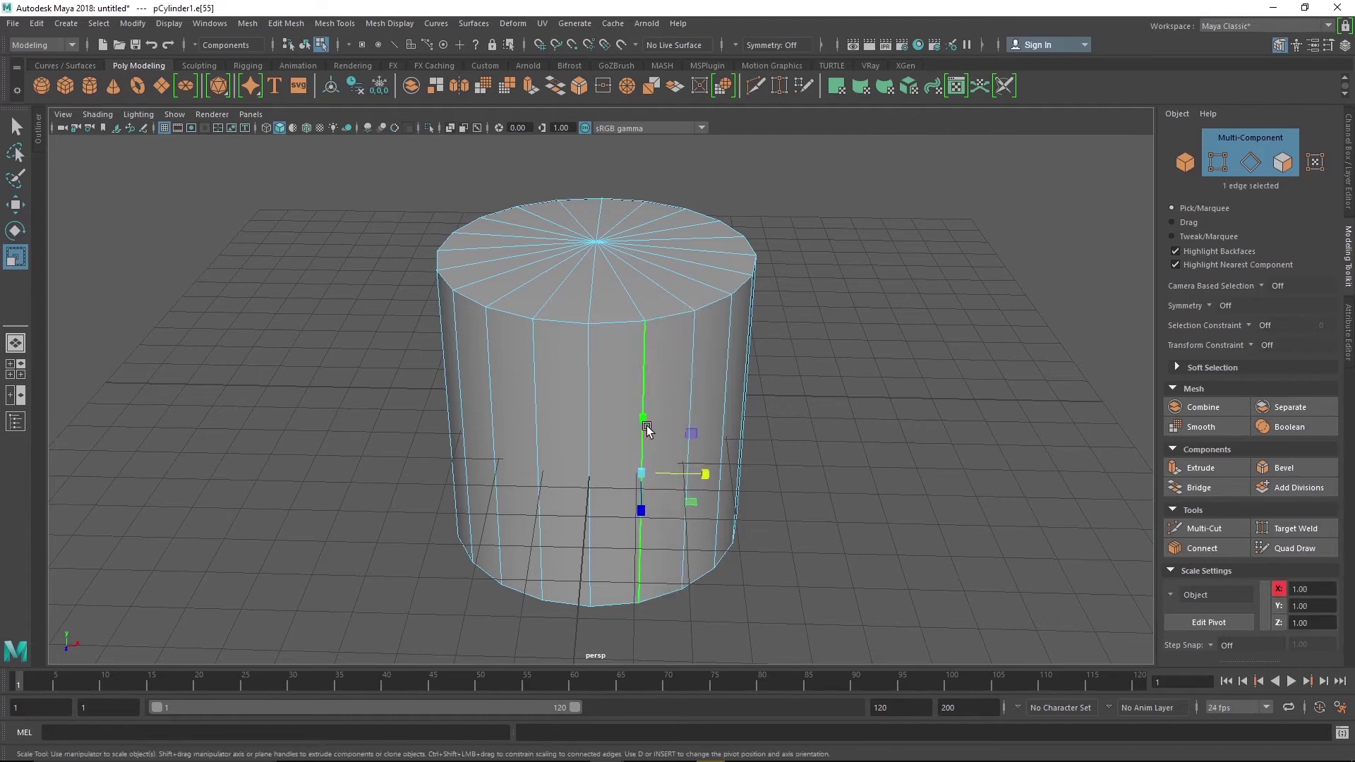
pyautogui.click(667, 381)
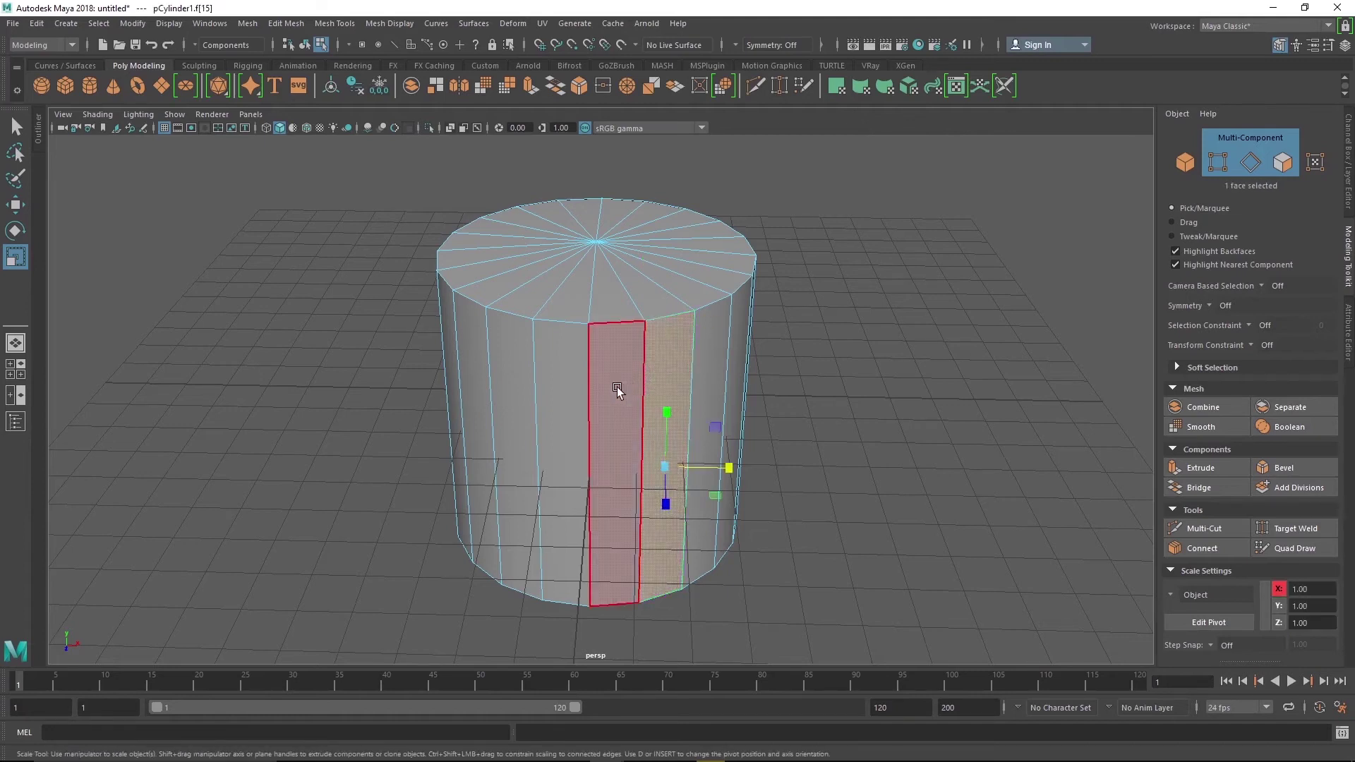
pyautogui.click(645, 321)
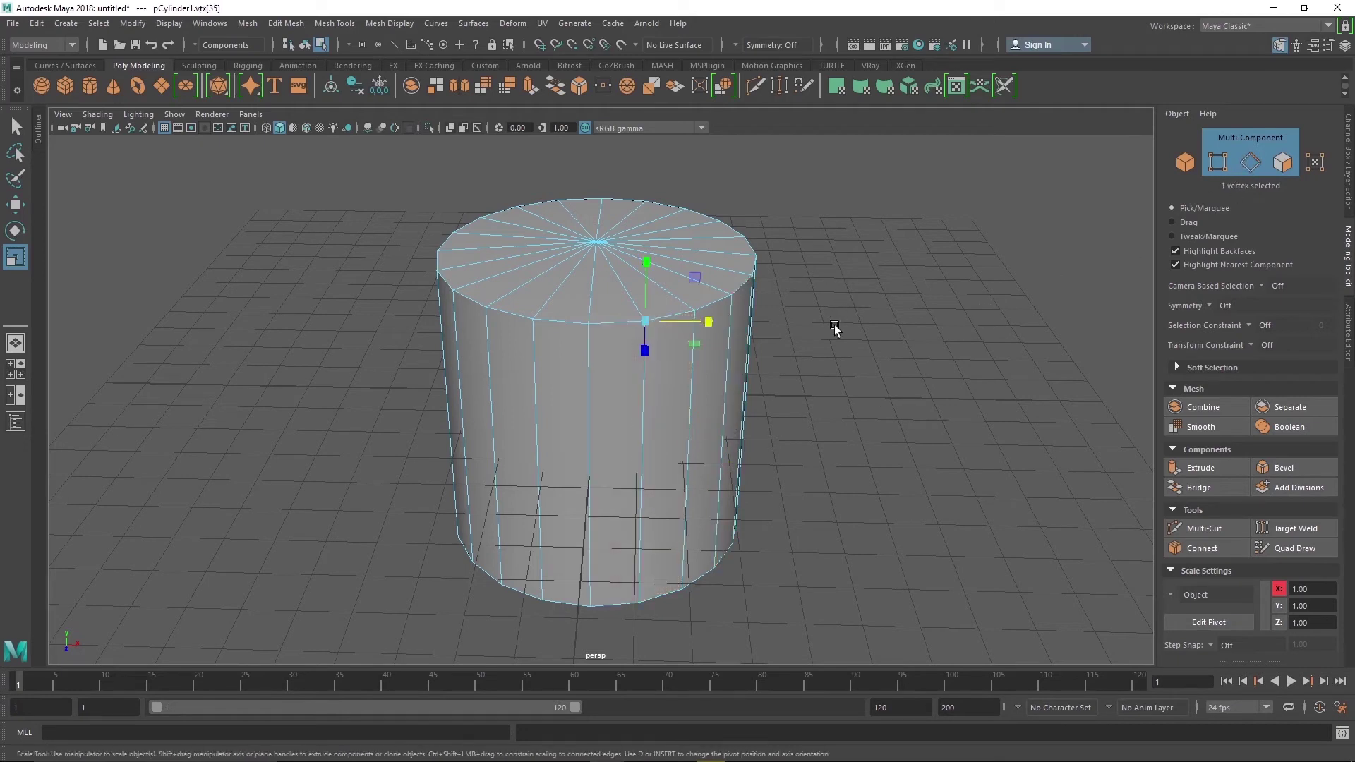
pyautogui.click(1233, 143)
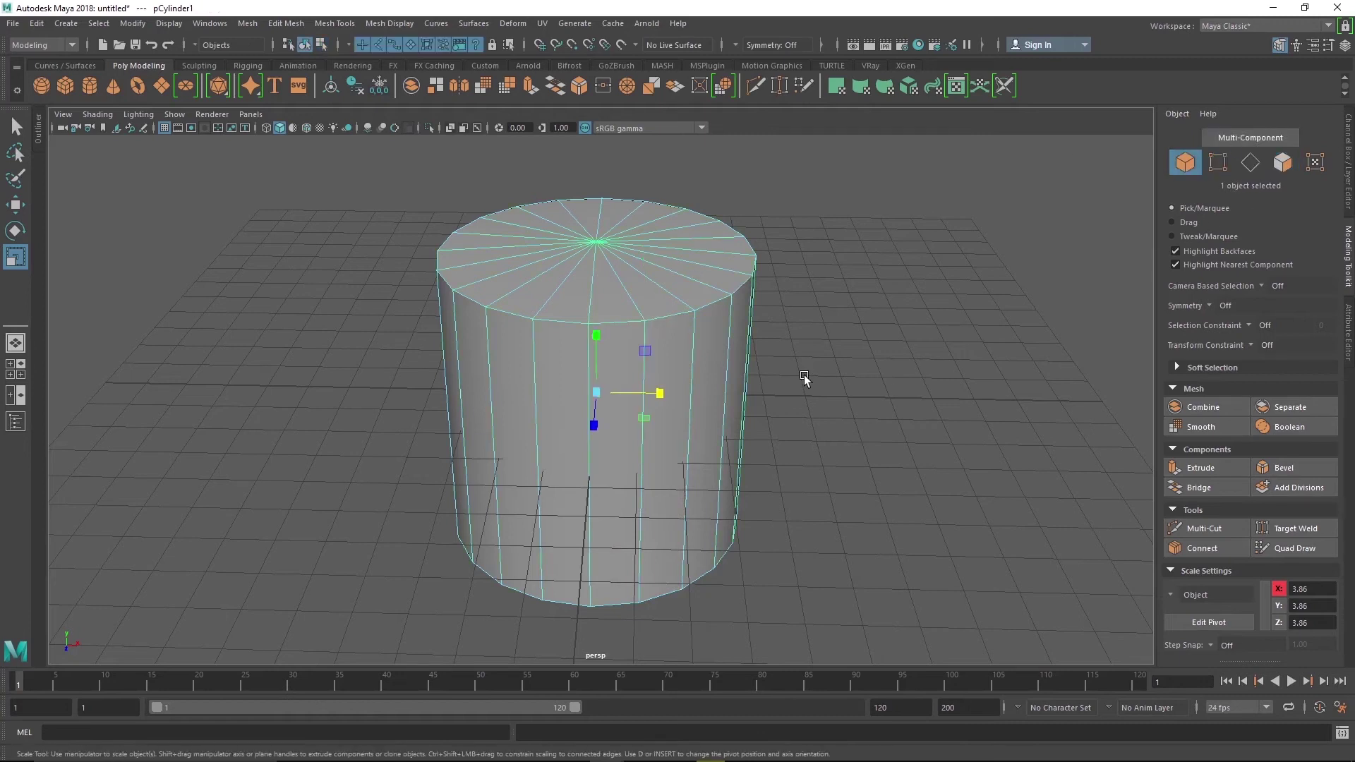
# Step: Examine the cylinder from several angles in object mode, reselecting it as a whole and leaving it deselected
pyautogui.keyDown('alt'); pyautogui.moveTo(786, 386); pyautogui.dragTo(705, 402); pyautogui.keyUp('alt')
pyautogui.keyDown('alt'); pyautogui.moveTo(705, 402); pyautogui.dragTo(843, 422, button='right'); pyautogui.keyUp('alt')
pyautogui.keyDown('alt'); pyautogui.moveTo(840, 422); pyautogui.dragTo(848, 450, button='middle'); pyautogui.keyUp('alt')
pyautogui.keyDown('alt'); pyautogui.moveTo(848, 450); pyautogui.dragTo(969, 442); pyautogui.keyUp('alt')
pyautogui.scroll(-2, 714, 394)
pyautogui.keyDown('alt'); pyautogui.moveTo(714, 393); pyautogui.dragTo(803, 413); pyautogui.keyUp('alt')
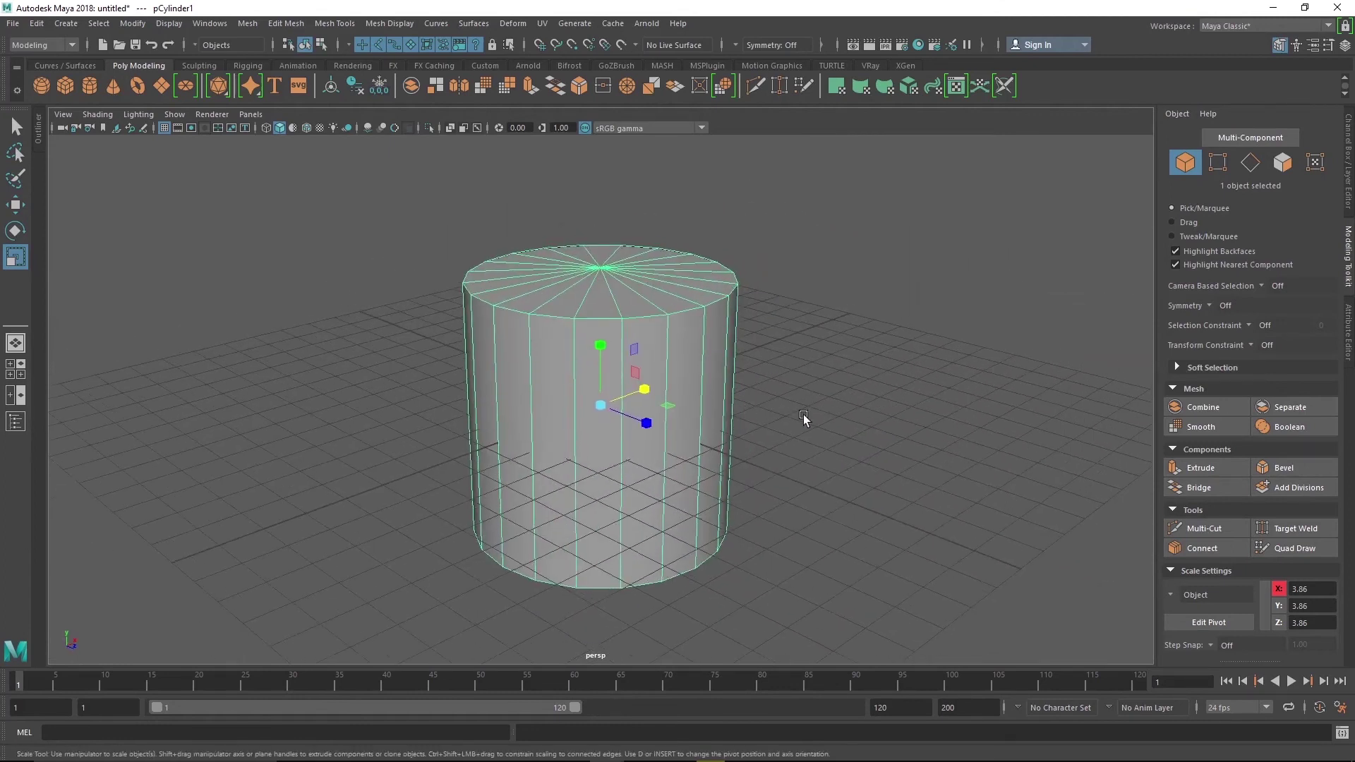
pyautogui.click(804, 414)
pyautogui.click(672, 391)
pyautogui.click(777, 480)
pyautogui.keyDown('alt'); pyautogui.moveTo(778, 480); pyautogui.dragTo(764, 484); pyautogui.keyUp('alt')
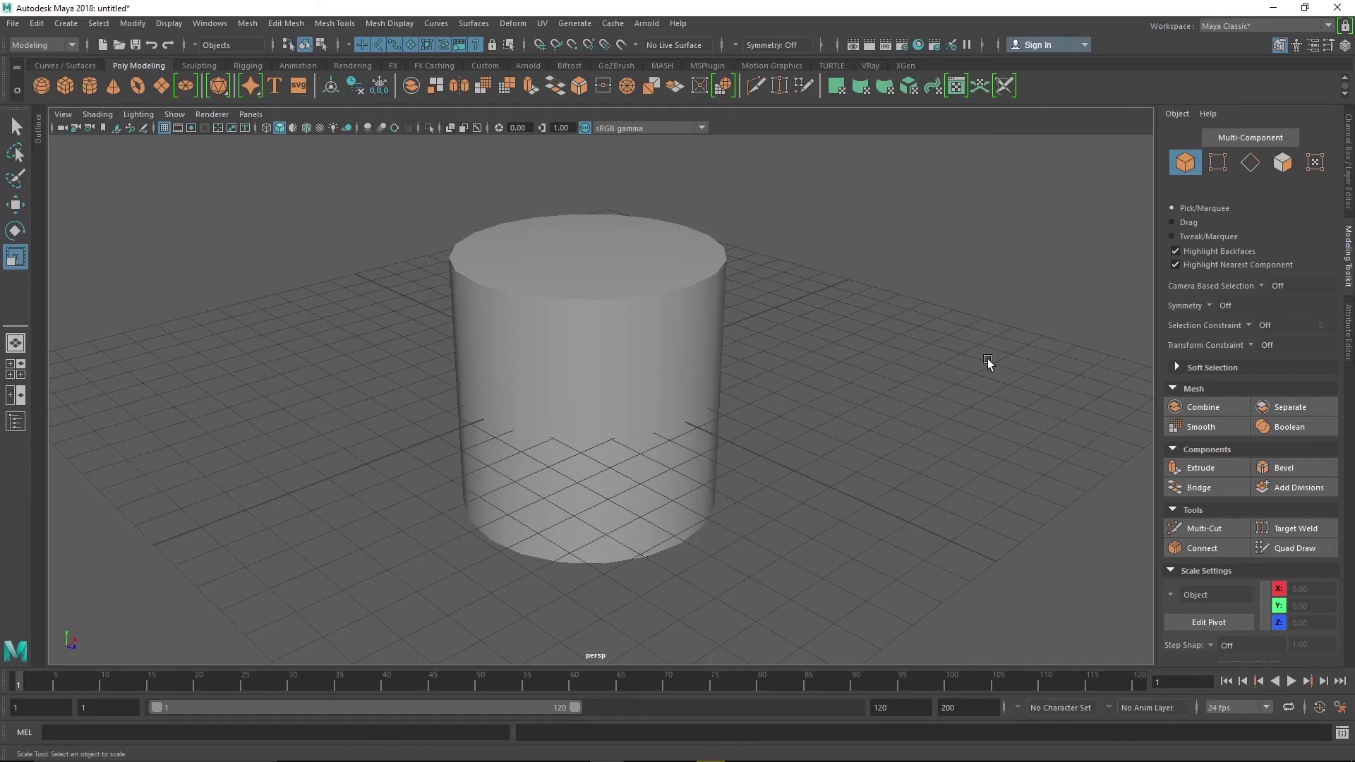
# Step: Select the cylinder and switch it to vertex selection from its marking menu
pyautogui.click(583, 302)
pyautogui.rightClick(580, 286)
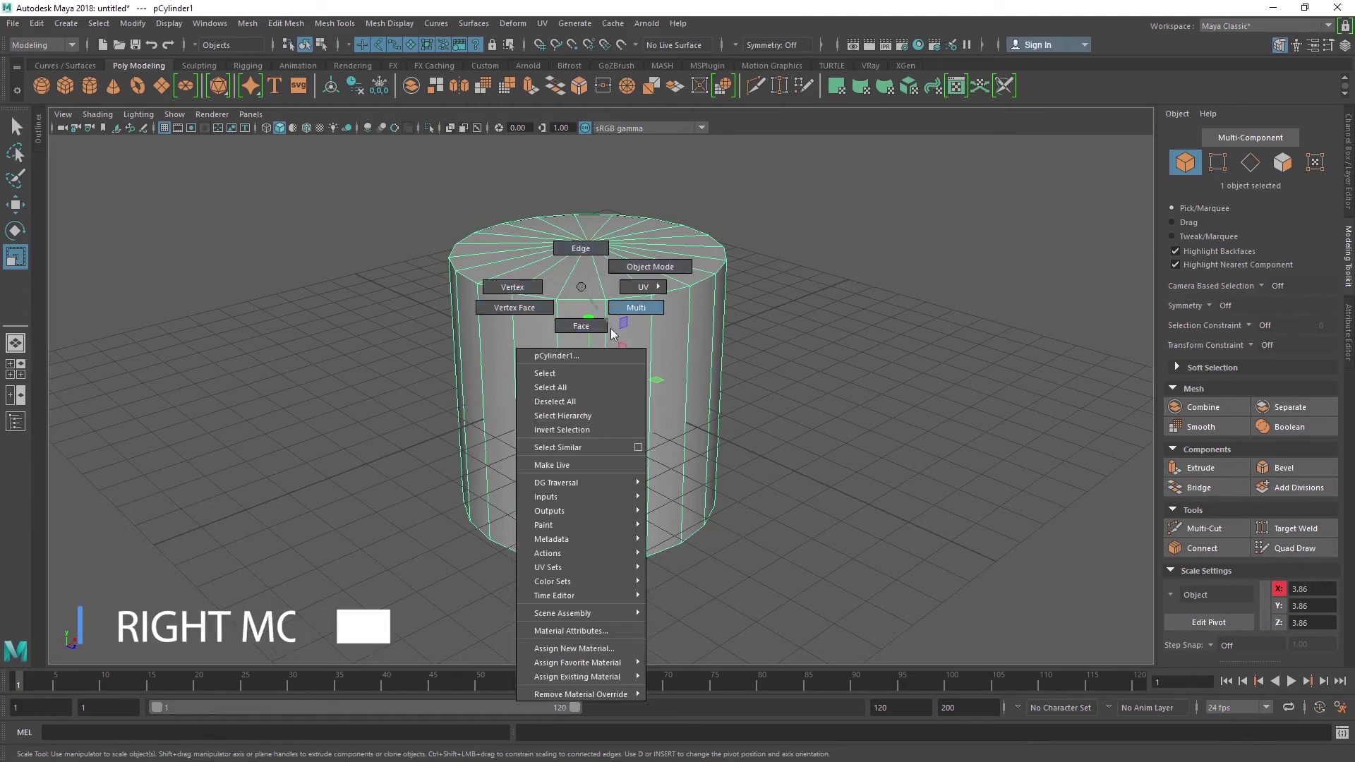
pyautogui.click(511, 289)
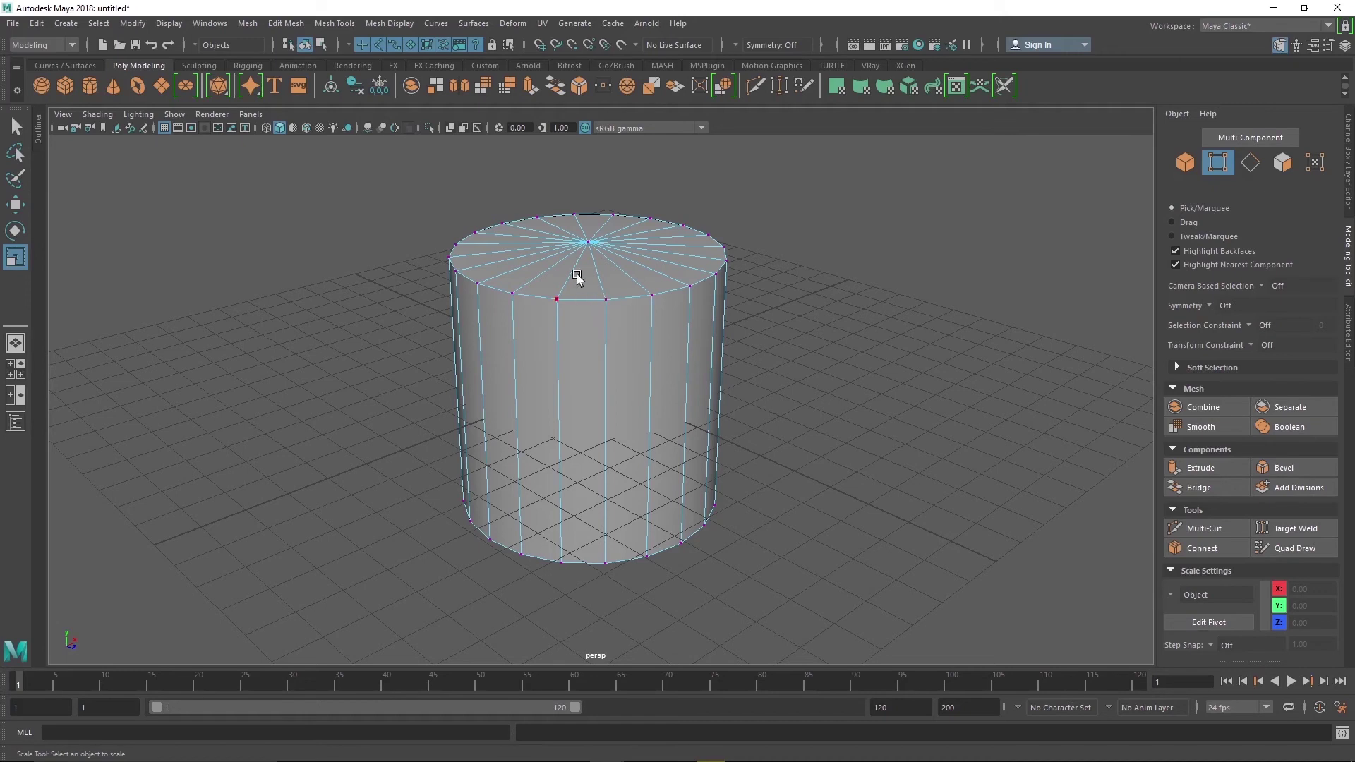
# Step: Switch to edge selection from the marking menu and marquee-select the edges across the cylinder's upper part
pyautogui.rightClick(589, 249)
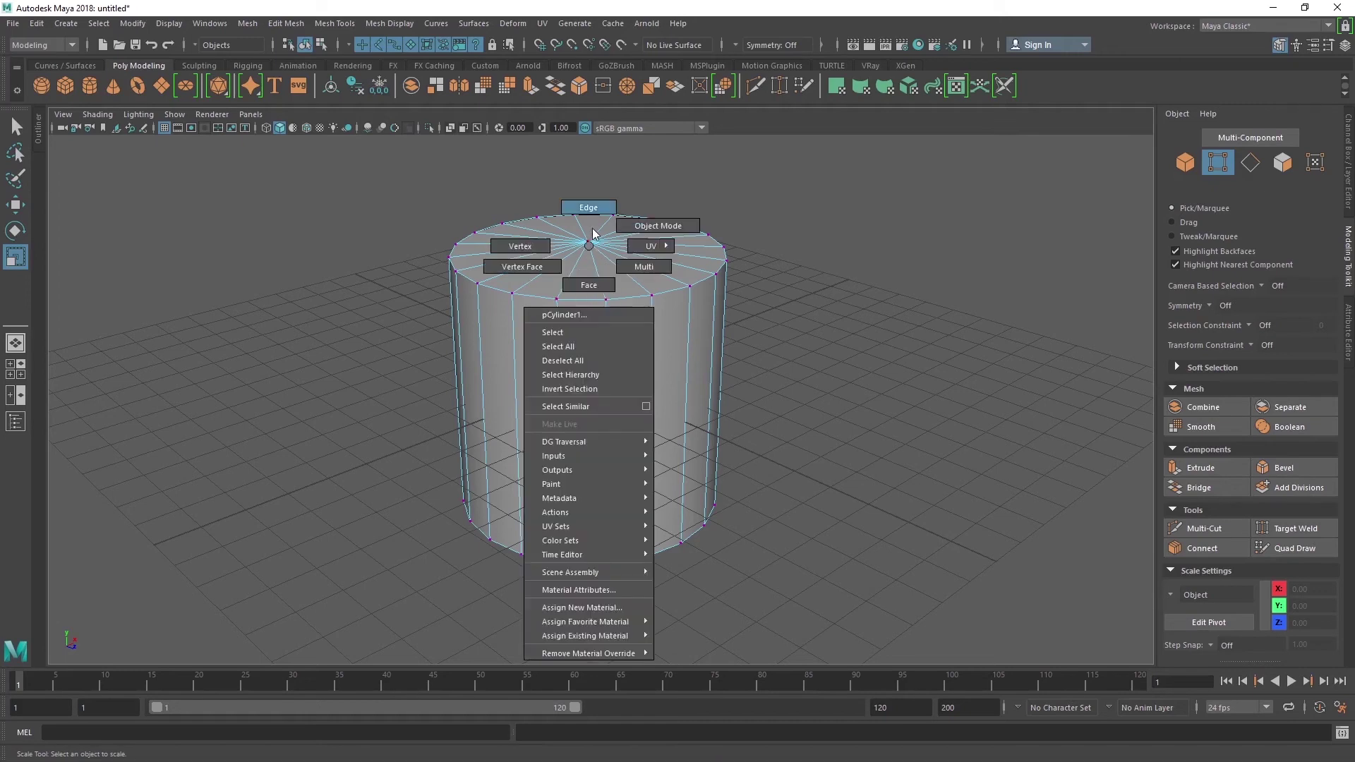
pyautogui.click(588, 207)
pyautogui.moveTo(396, 204); pyautogui.dragTo(642, 309)
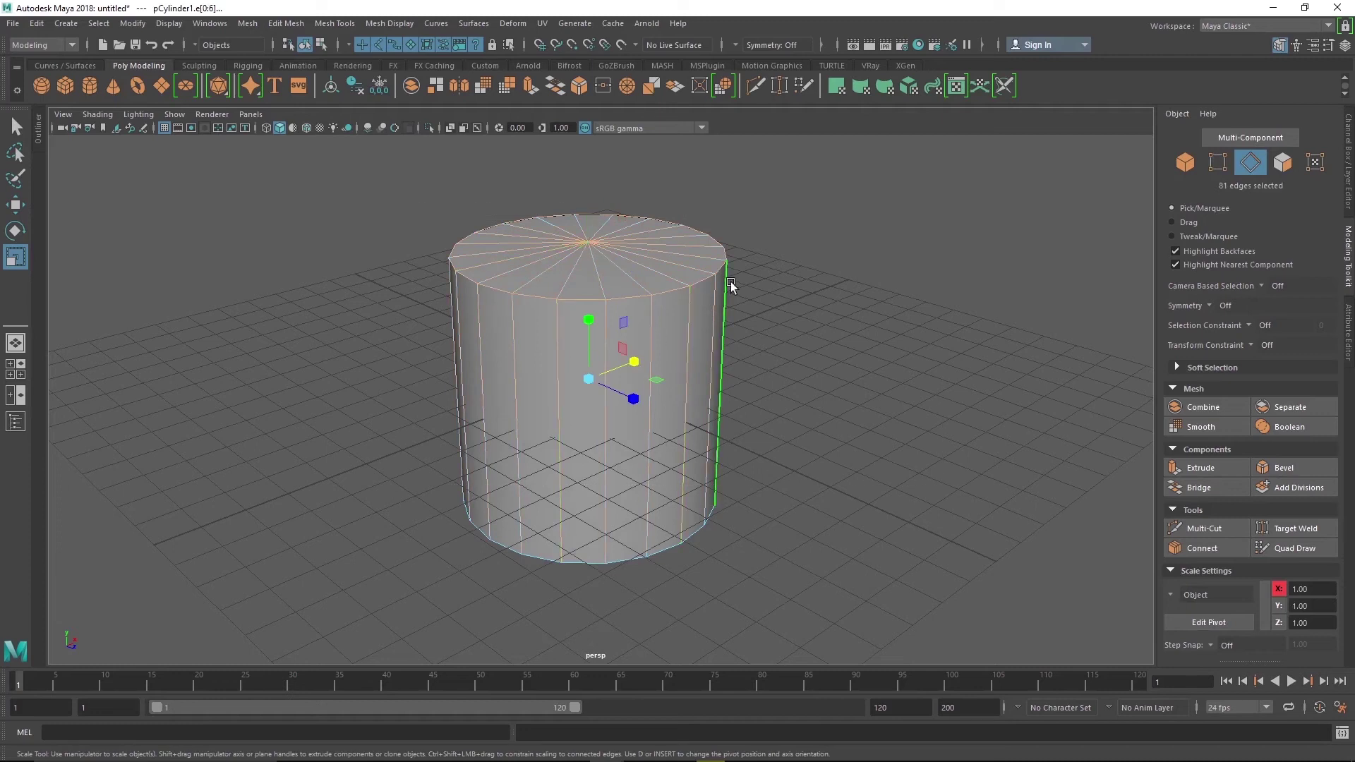
# Step: Switch to face selection from the marking menu and marquee-select all faces of the cylinder
pyautogui.rightClick(611, 264)
pyautogui.click(621, 299)
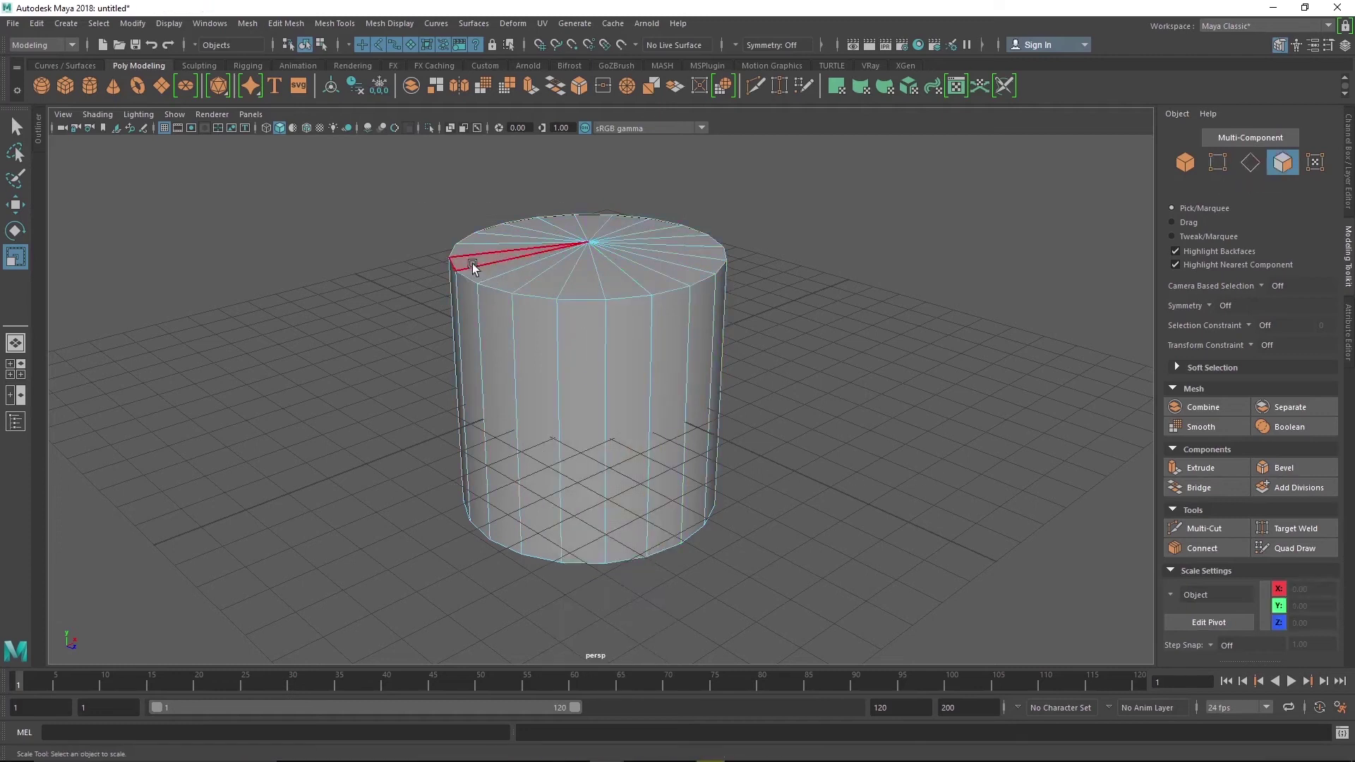
pyautogui.moveTo(389, 179); pyautogui.dragTo(848, 508)
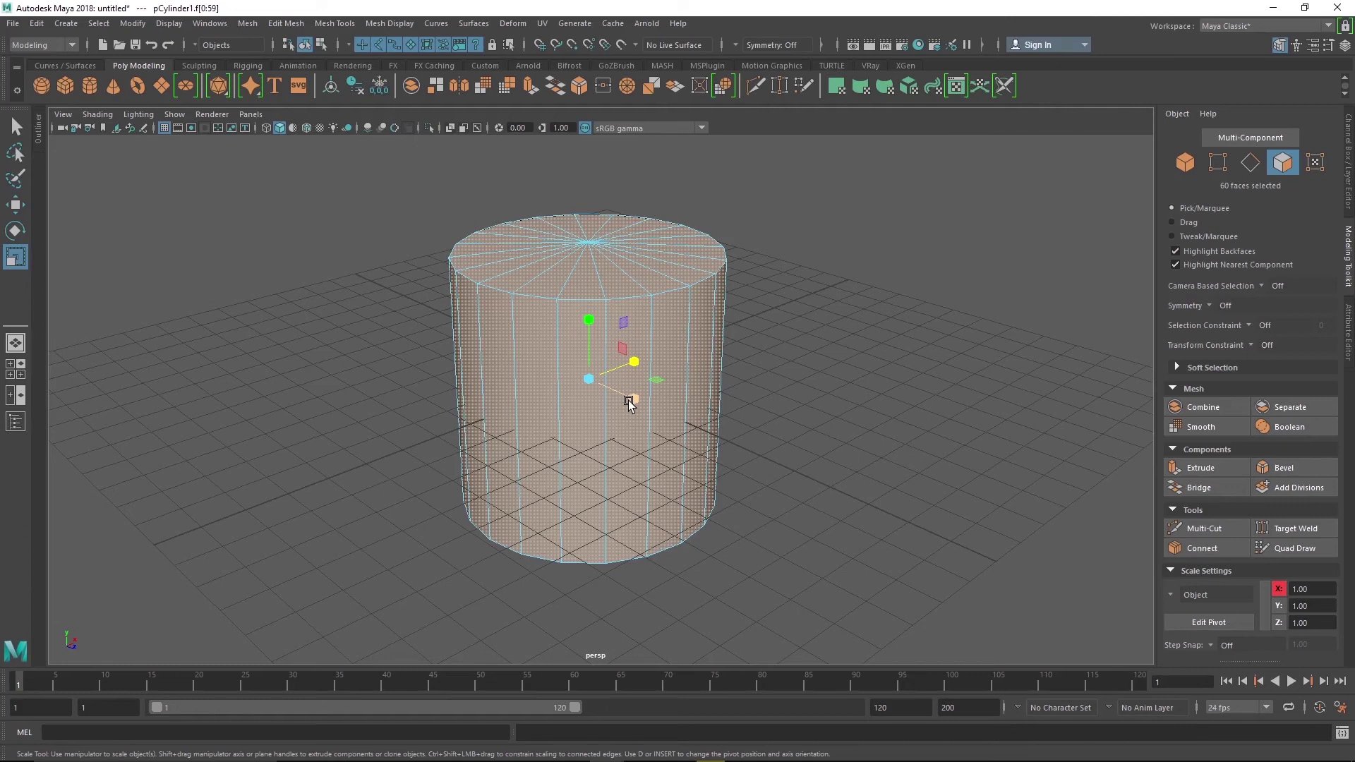
# Step: Return to edge selection from the marking menu and clear the edge selection
pyautogui.moveTo(584, 312); pyautogui.dragTo(575, 303, button='right')
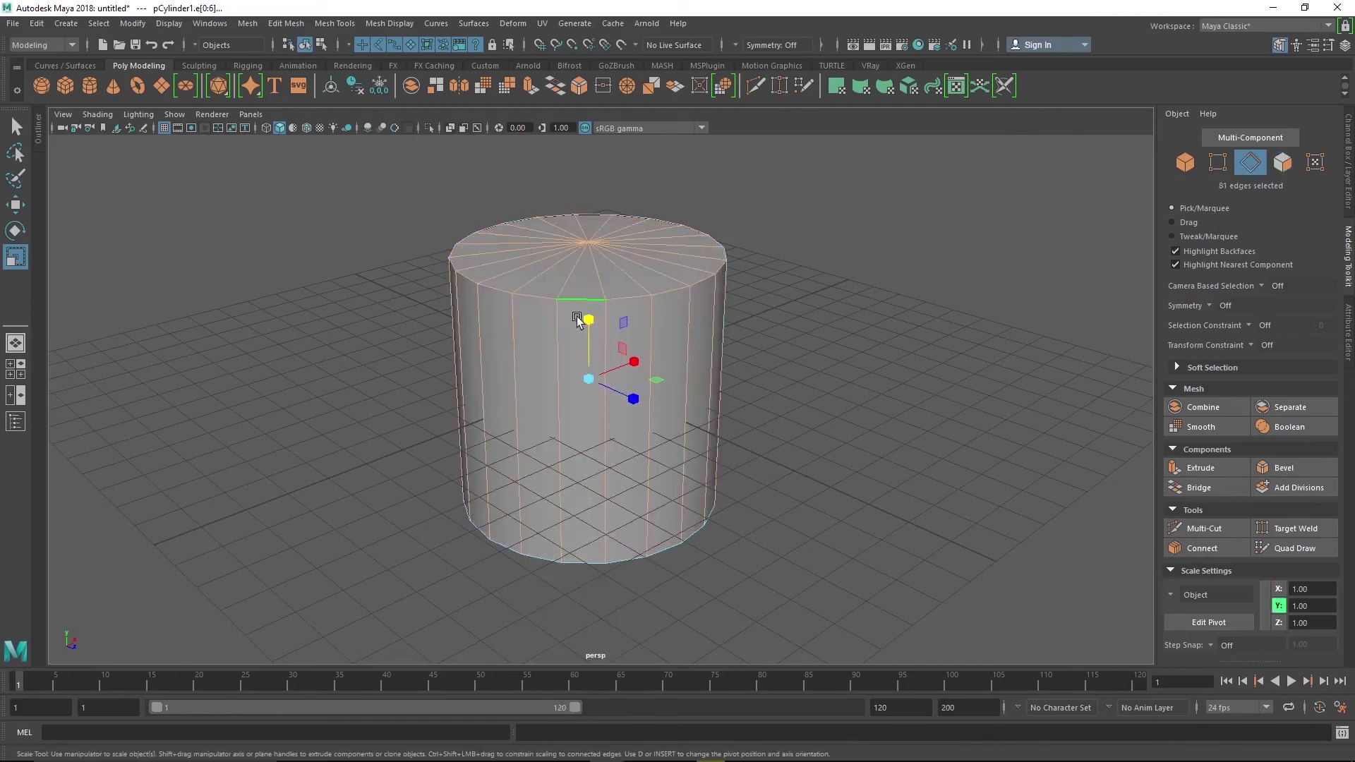
pyautogui.rightClick(577, 319)
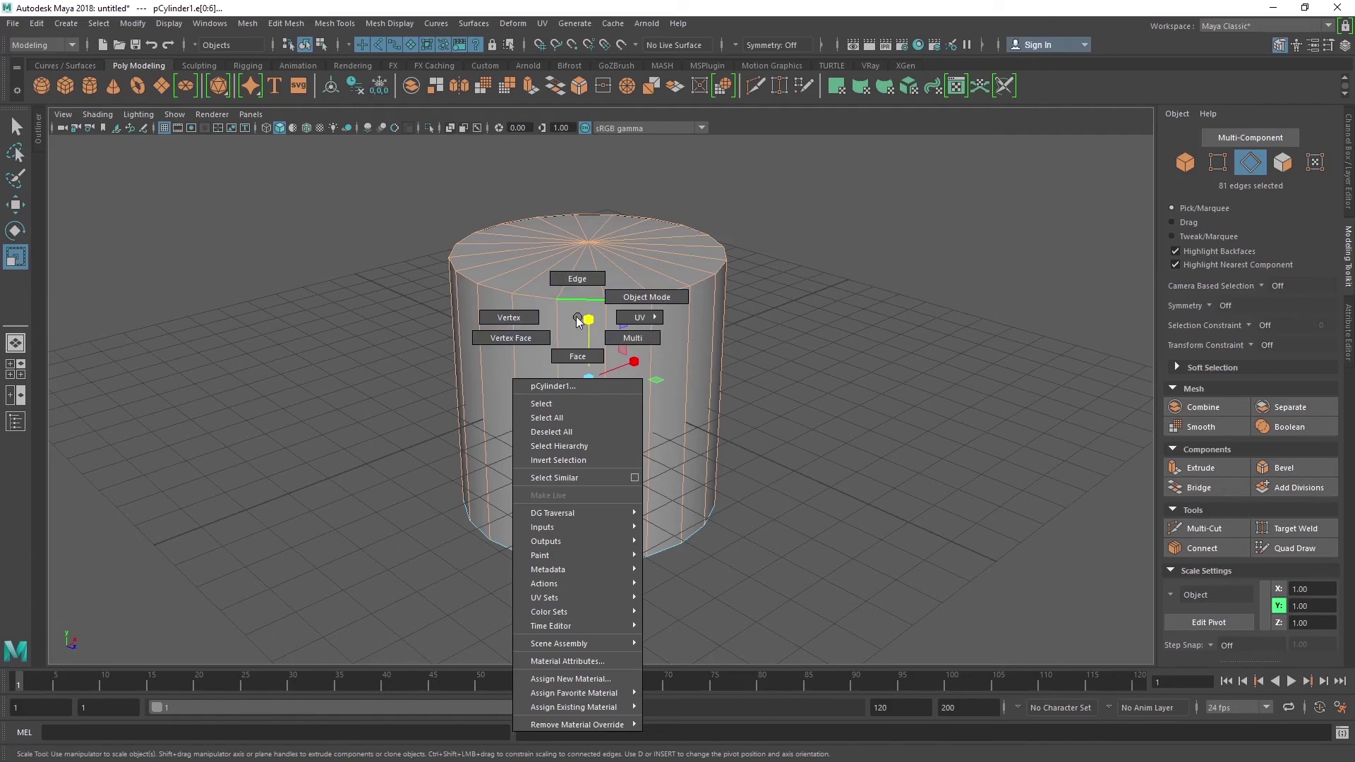
pyautogui.click(779, 421)
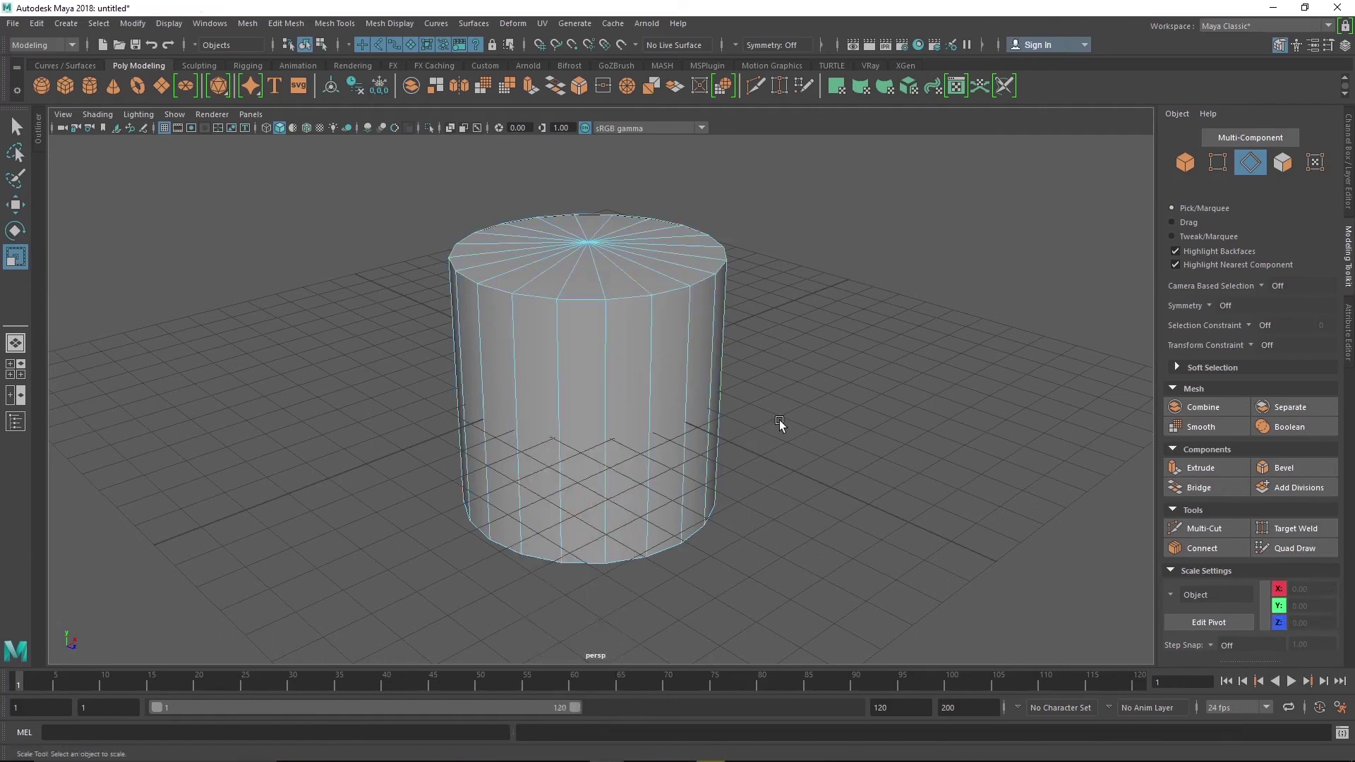